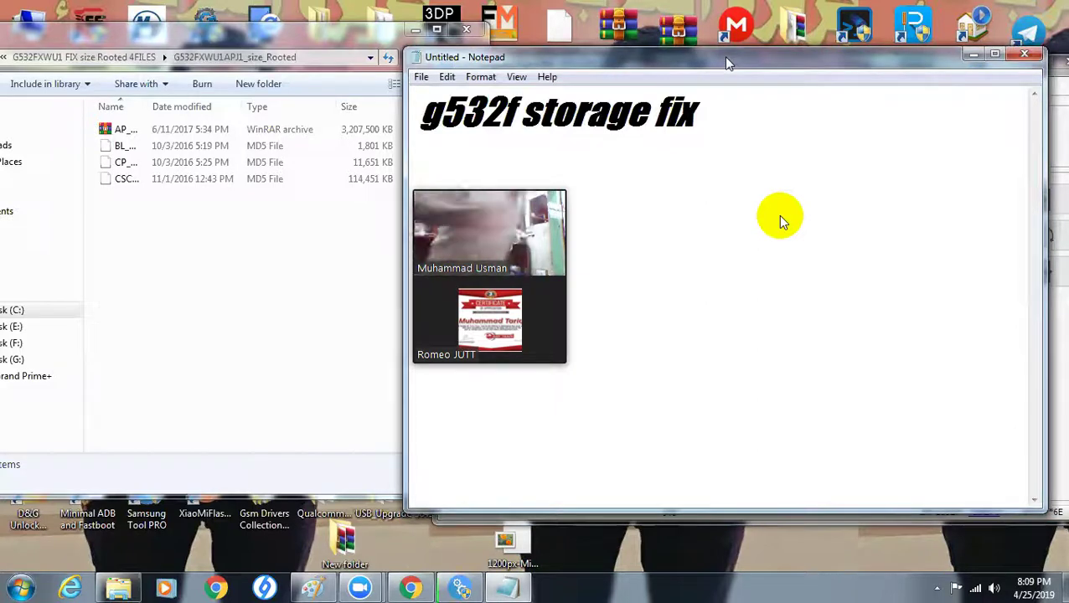
- Place the screen annotation toolbar at the screen edge and minimize the Notepad note to reveal the Samsung Tool PRO window
{"action": "left_click_drag", "start_coordinate": [728, 63], "coordinate": [707, 73]}
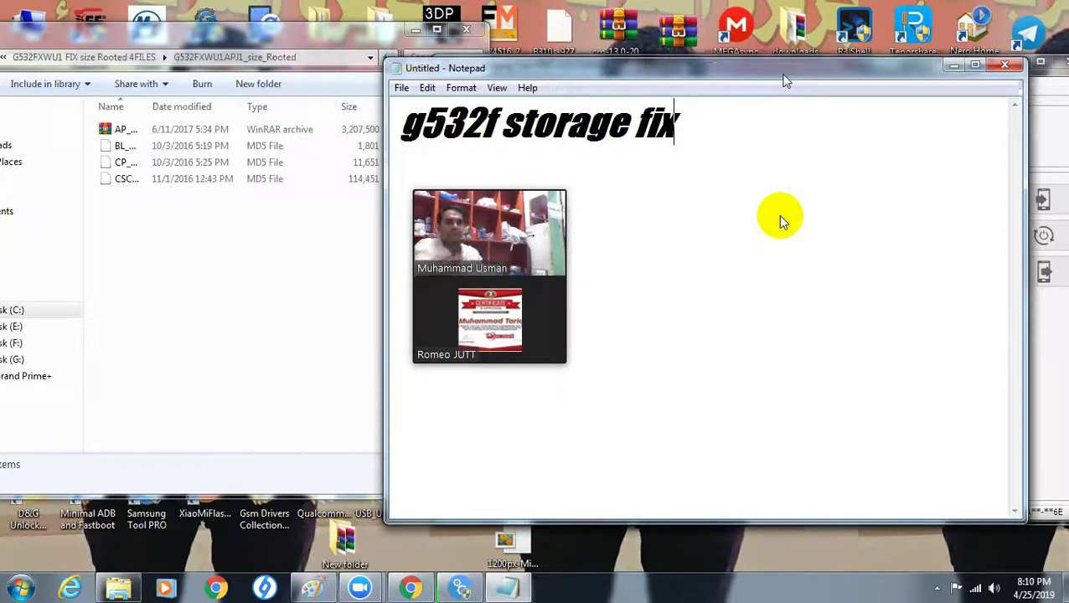
{"action": "key", "text": "ctrl+shift+d"}
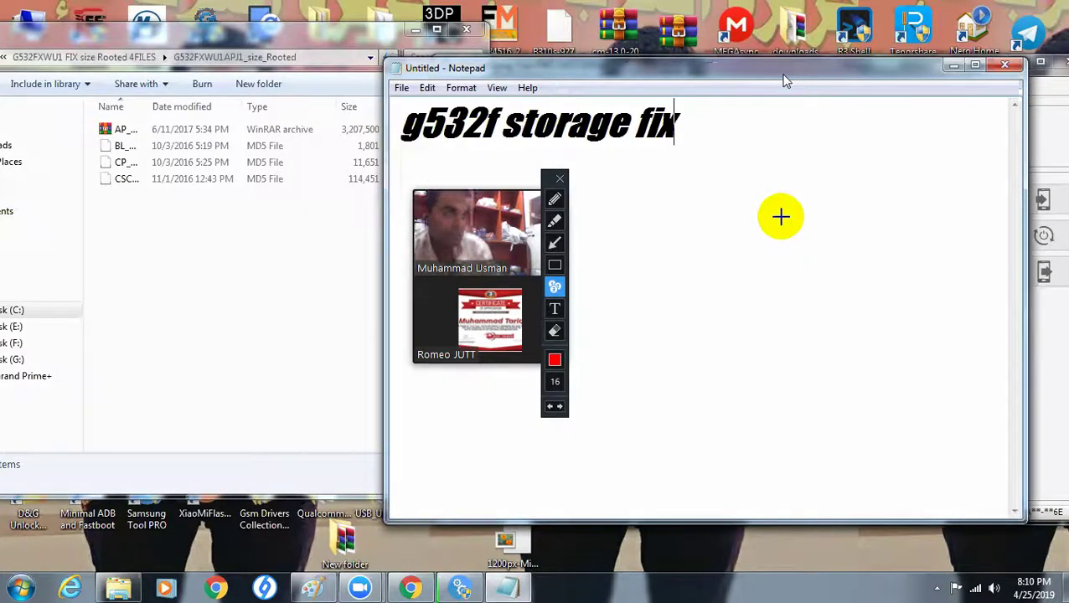
{"action": "left_click_drag", "start_coordinate": [558, 189], "coordinate": [22, 356]}
{"action": "left_click", "coordinate": [929, 79]}
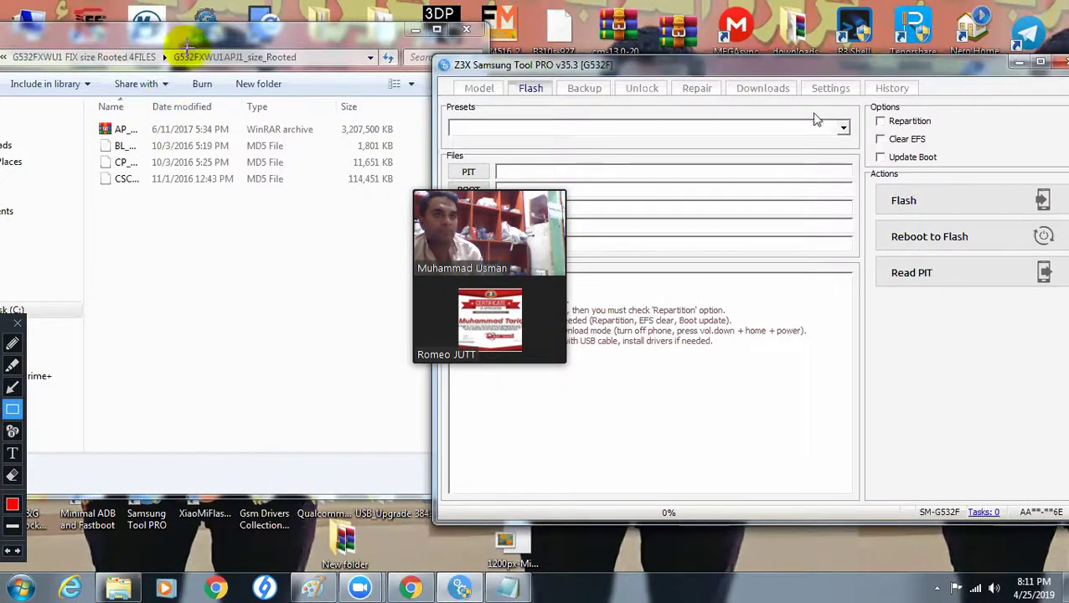
- Outline the G532FXWU1APJ1_size_Rooted folder name with a red rectangle, and move the meeting video panel off the flashing window
{"action": "left_click_drag", "start_coordinate": [164, 47], "coordinate": [299, 72]}
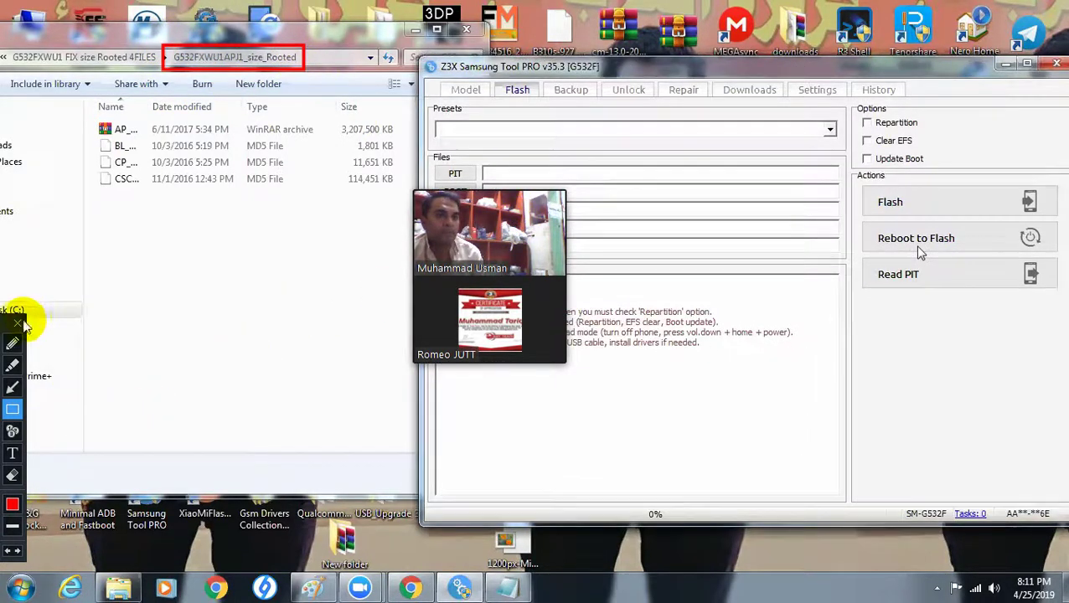
{"action": "left_click", "coordinate": [17, 323]}
{"action": "mouse_move", "coordinate": [430, 194]}
{"action": "left_mouse_down"}
{"action": "mouse_move", "coordinate": [292, 240]}
{"action": "mouse_move", "coordinate": [105, 259]}
{"action": "left_mouse_up"}
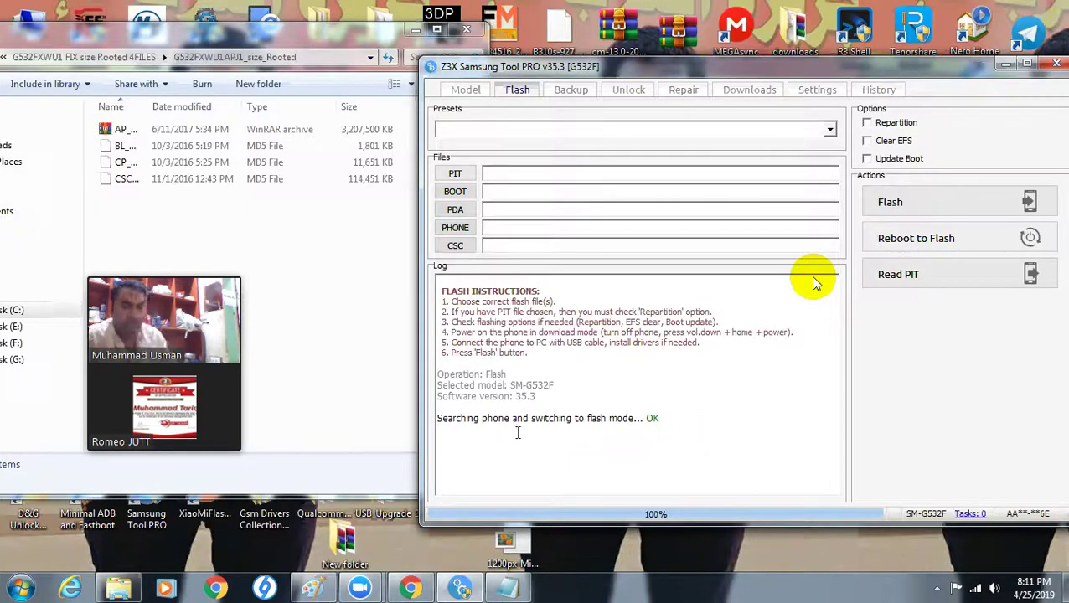
- Outline the log line about searching the phone in red and check the G532F model selection before returning to the flashing page
{"action": "key", "text": "ctrl+shift+1"}
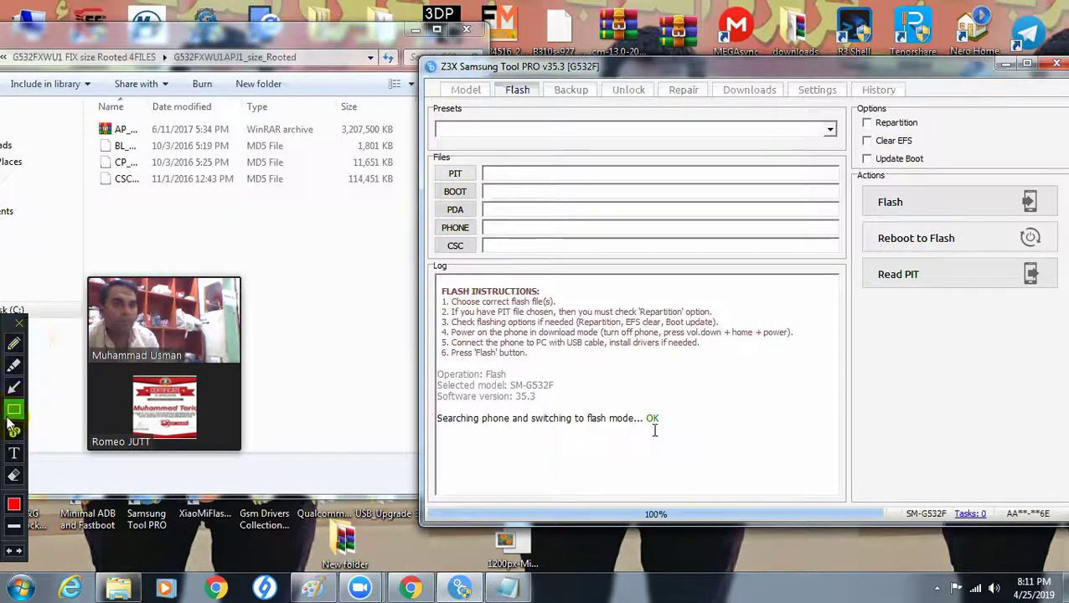
{"action": "mouse_move", "coordinate": [437, 410]}
{"action": "left_mouse_down"}
{"action": "mouse_move", "coordinate": [616, 432]}
{"action": "mouse_move", "coordinate": [663, 425]}
{"action": "left_mouse_up"}
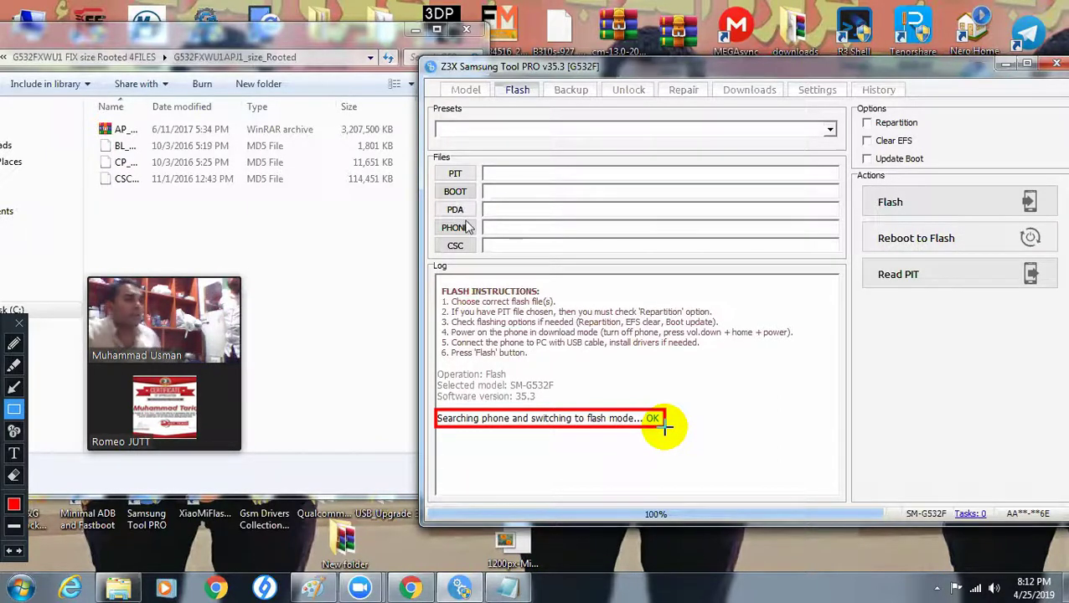
{"action": "left_click", "coordinate": [466, 89]}
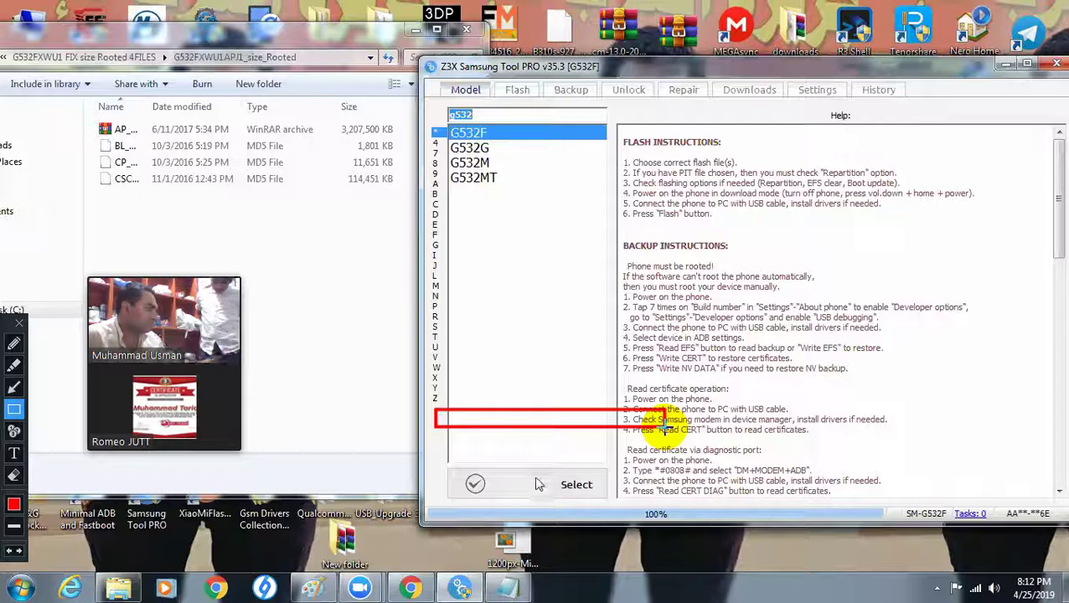
{"action": "left_click", "coordinate": [517, 91]}
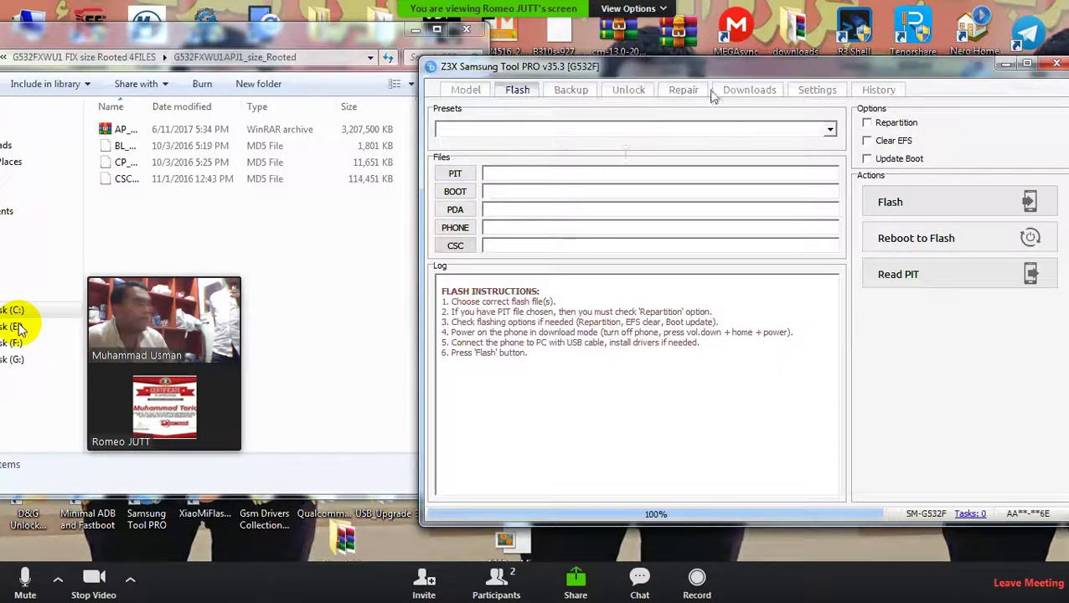
- Load the BL_G532FXWU1APJ1 file from Downloads > Compressed > G532FXWU1 FIX size Rooted 4FILES > G532FXWU1APJ1_size_Rooted as the BOOT file
{"action": "left_click", "coordinate": [462, 195]}
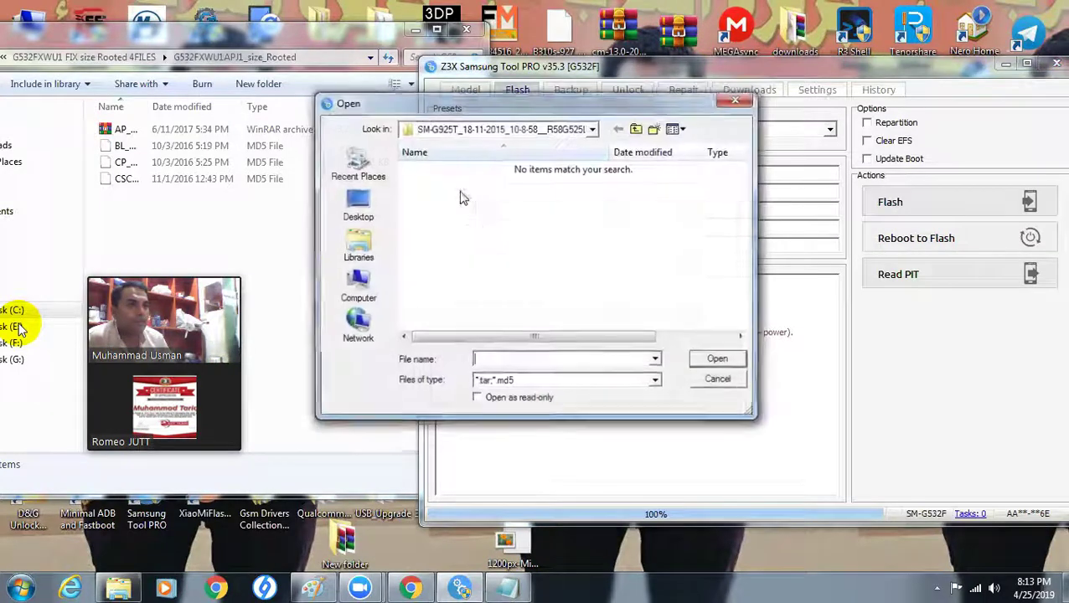
{"action": "left_click", "coordinate": [358, 205]}
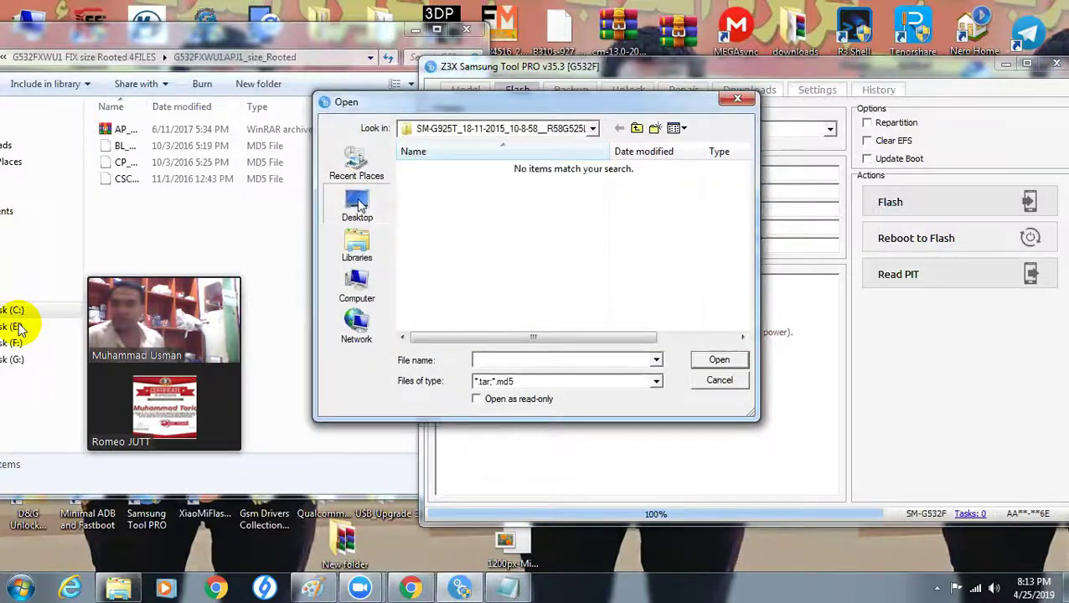
{"action": "double_click", "coordinate": [519, 208]}
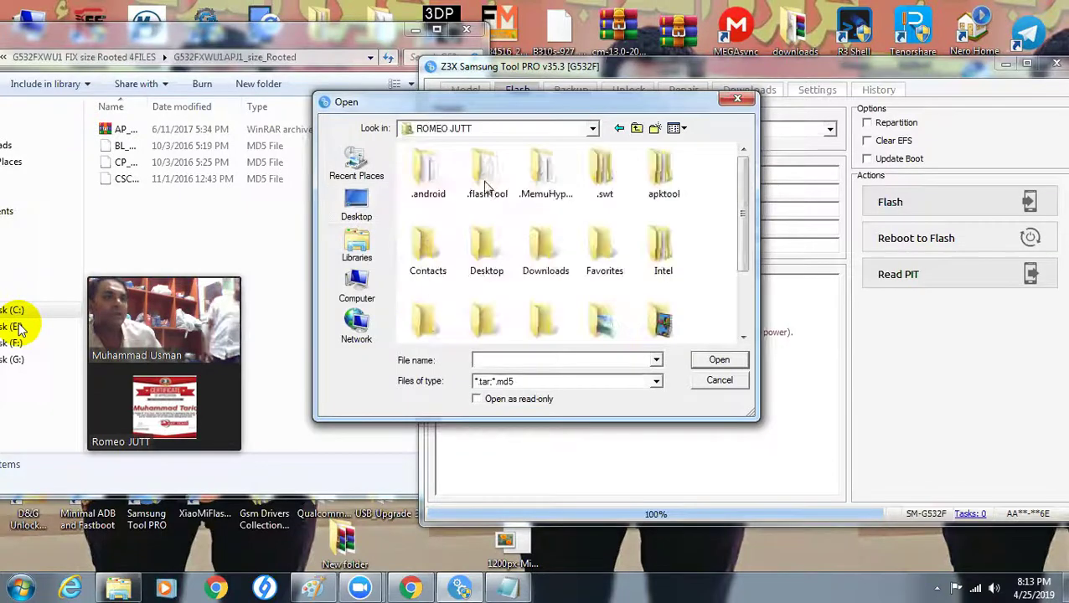
{"action": "double_click", "coordinate": [564, 240]}
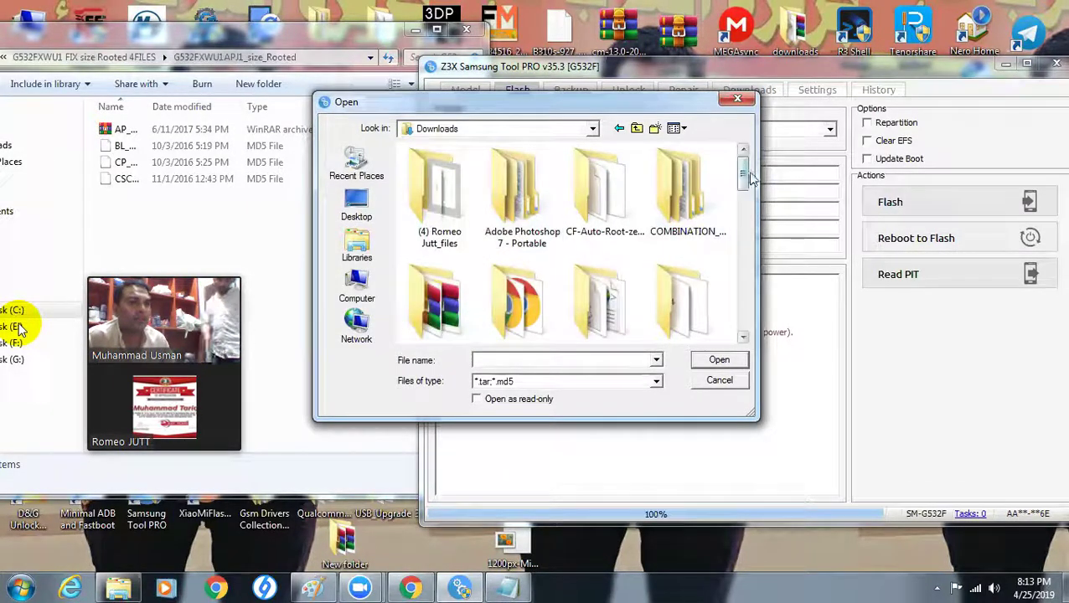
{"action": "scroll", "coordinate": [743, 180], "scroll_direction": "down", "scroll_amount": 2}
{"action": "double_click", "coordinate": [453, 237]}
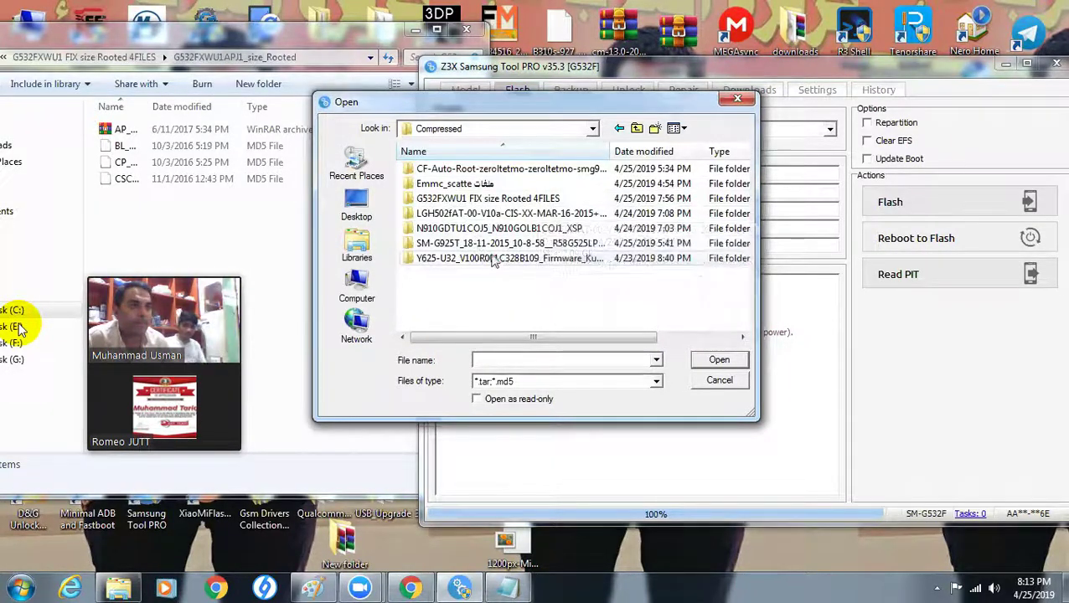
{"action": "double_click", "coordinate": [546, 199]}
{"action": "double_click", "coordinate": [511, 170]}
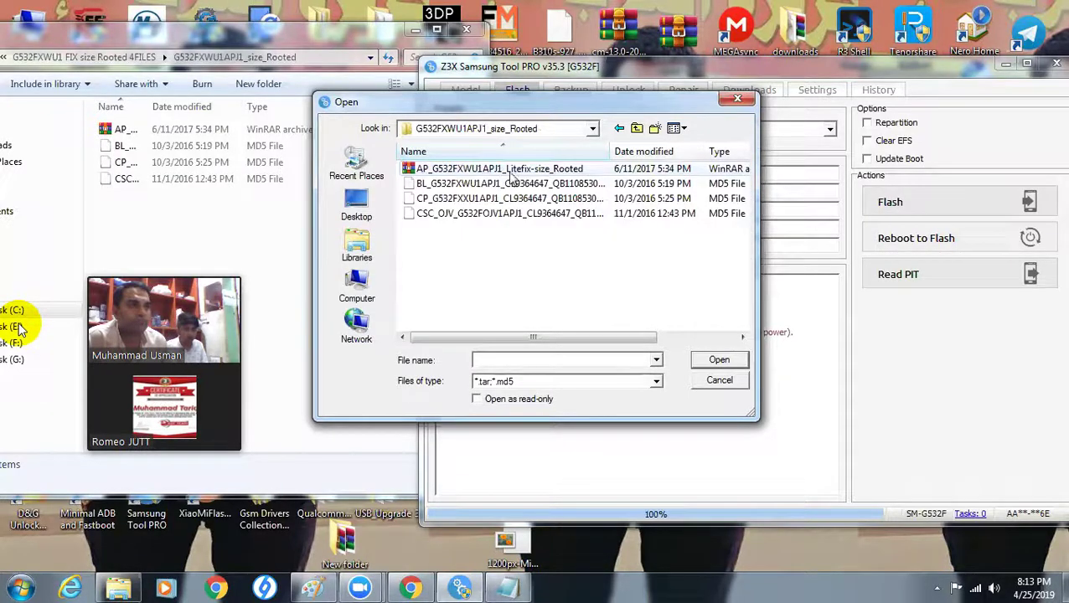
{"action": "left_click", "coordinate": [506, 183]}
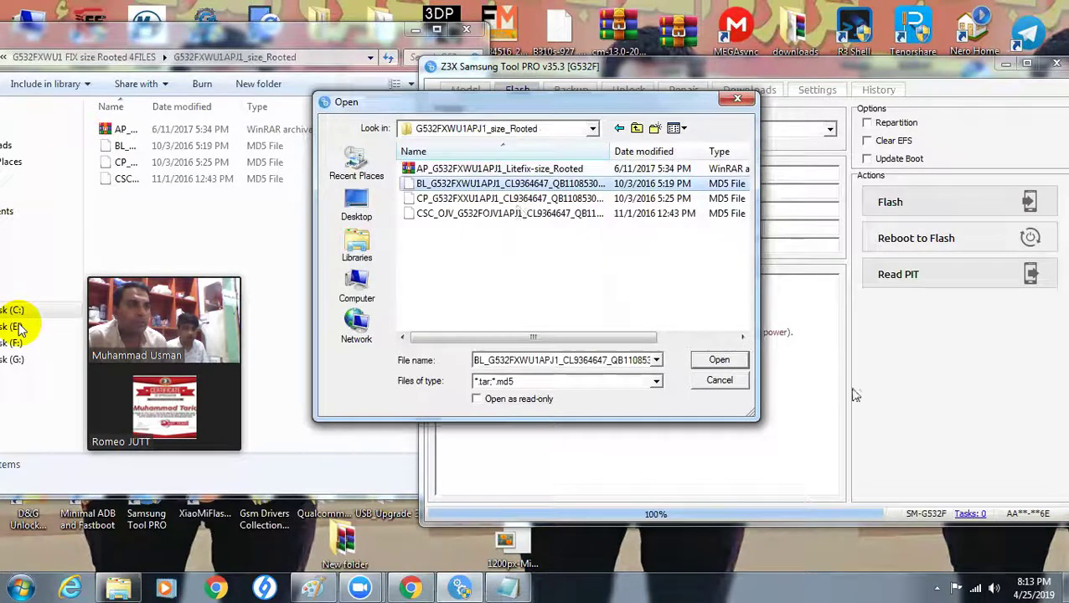
{"action": "left_click", "coordinate": [719, 361]}
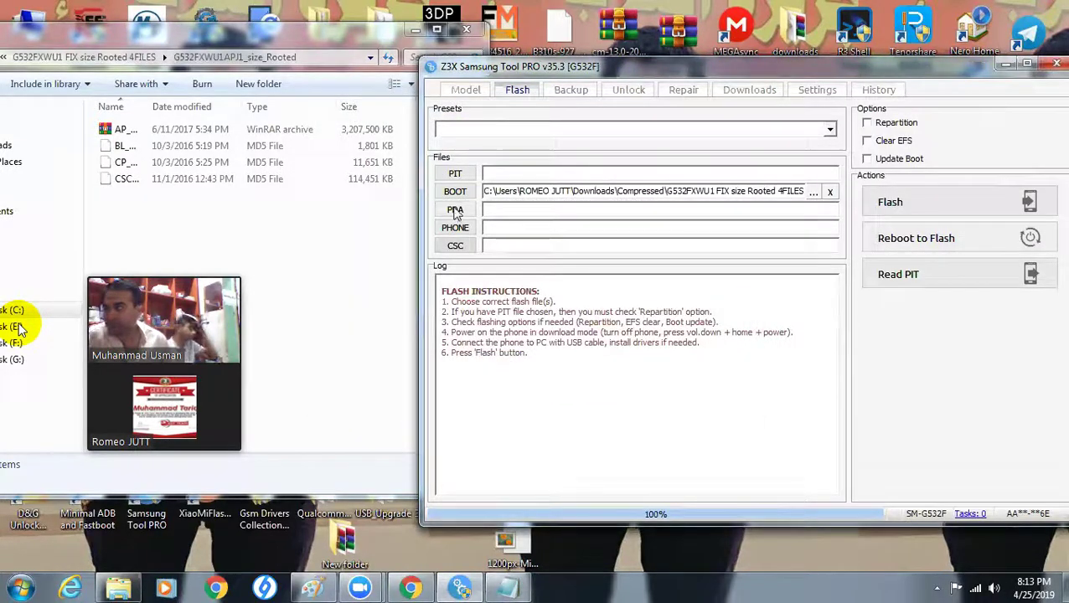
- Load AP_G532FXWU1APJ1_Litefix-size_Rooted from the same firmware folder as the PDA file
{"action": "left_click", "coordinate": [453, 210]}
{"action": "left_click", "coordinate": [459, 170]}
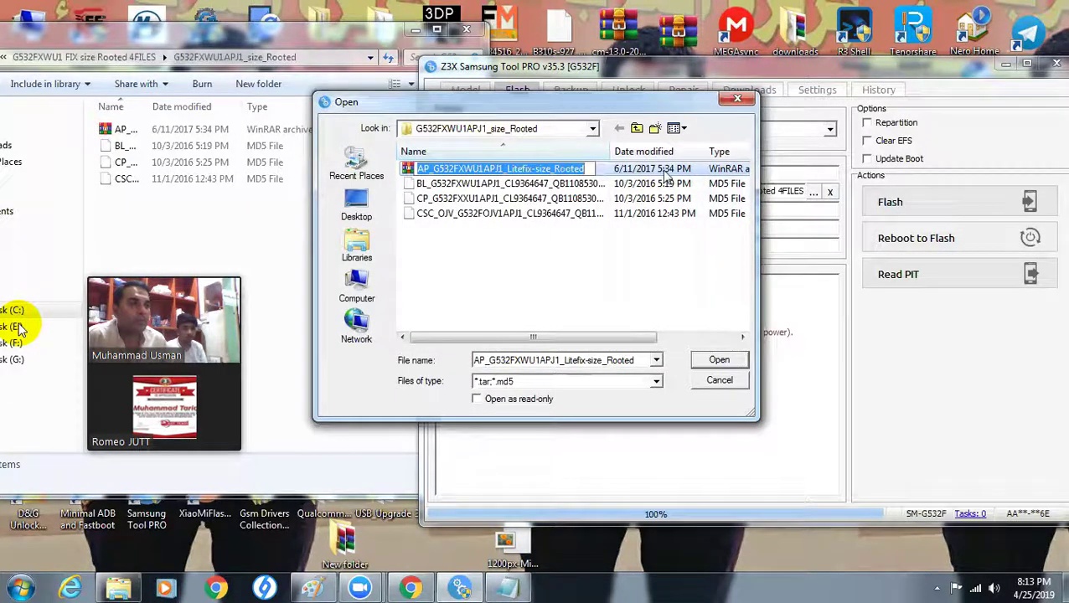
{"action": "left_click", "coordinate": [714, 360]}
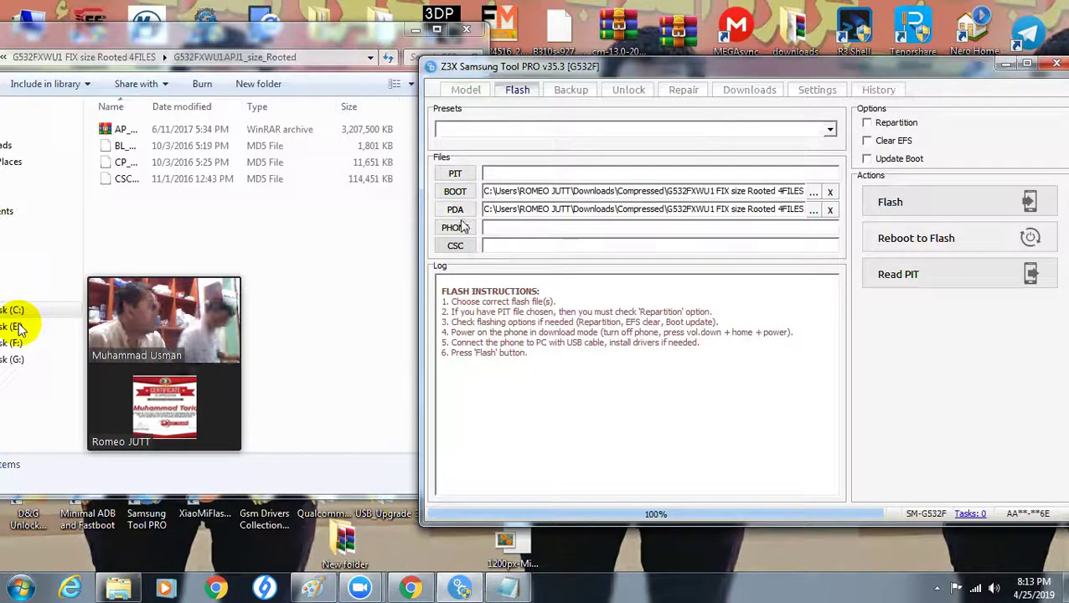
- Load the CP_G532FXXU1APJ1 file from the firmware folder as the PHONE file
{"action": "left_click", "coordinate": [461, 232]}
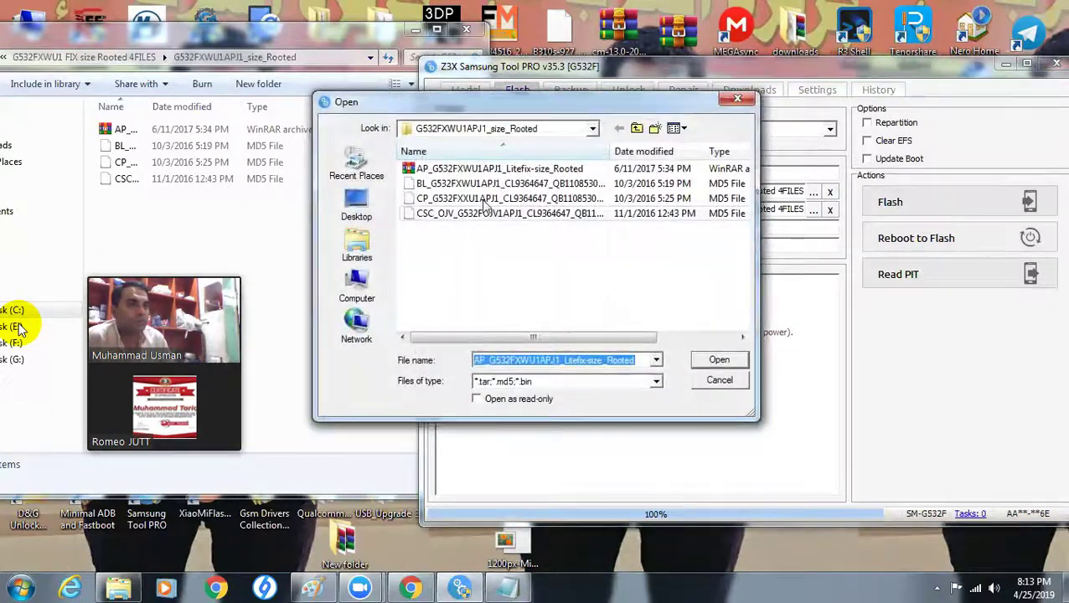
{"action": "left_click", "coordinate": [481, 198]}
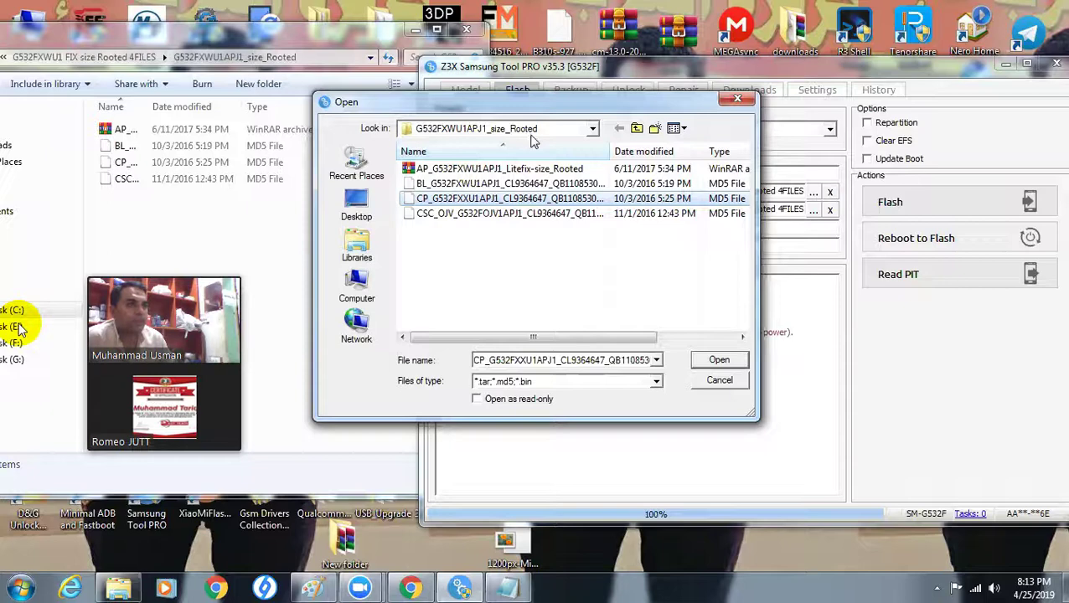
{"action": "left_click", "coordinate": [727, 364]}
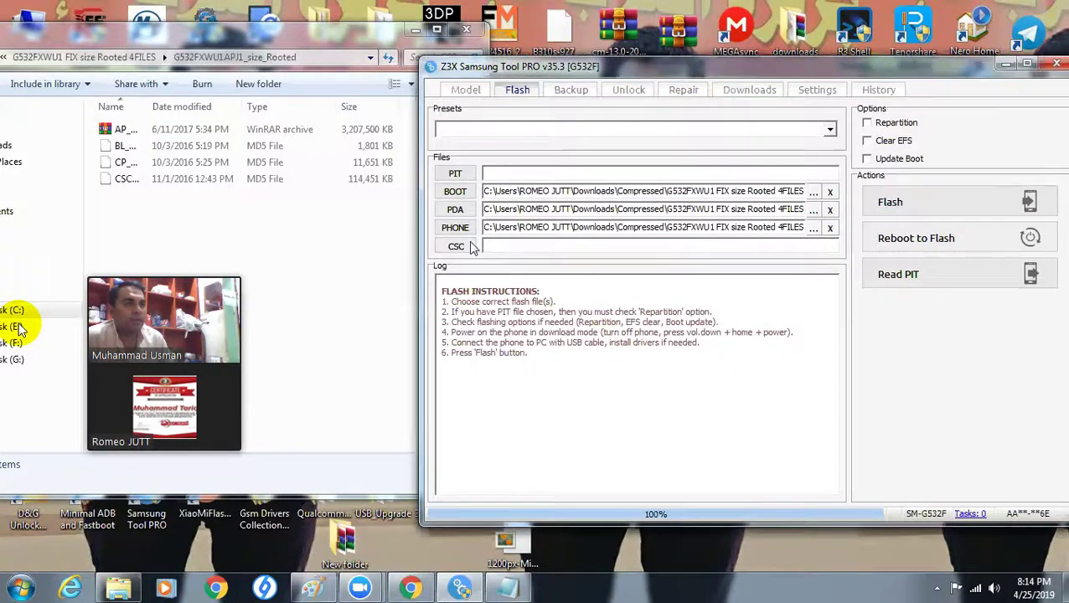
- Load the CSC_OJV_G532FOJV1APJ1 file from the firmware folder as the CSC file
{"action": "left_click", "coordinate": [472, 247]}
{"action": "left_click", "coordinate": [511, 213]}
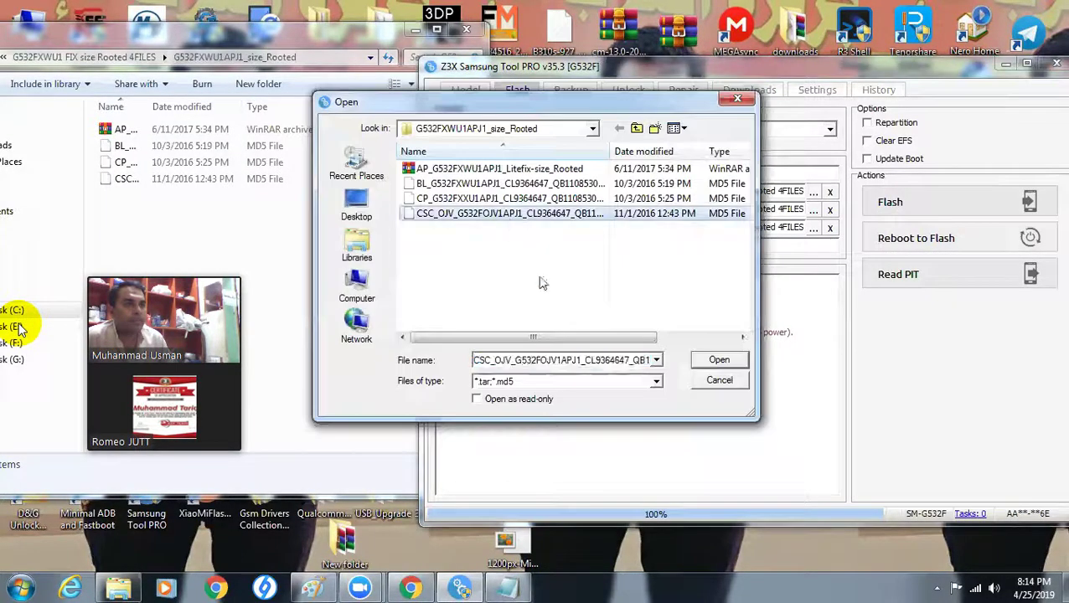
{"action": "left_click", "coordinate": [719, 361]}
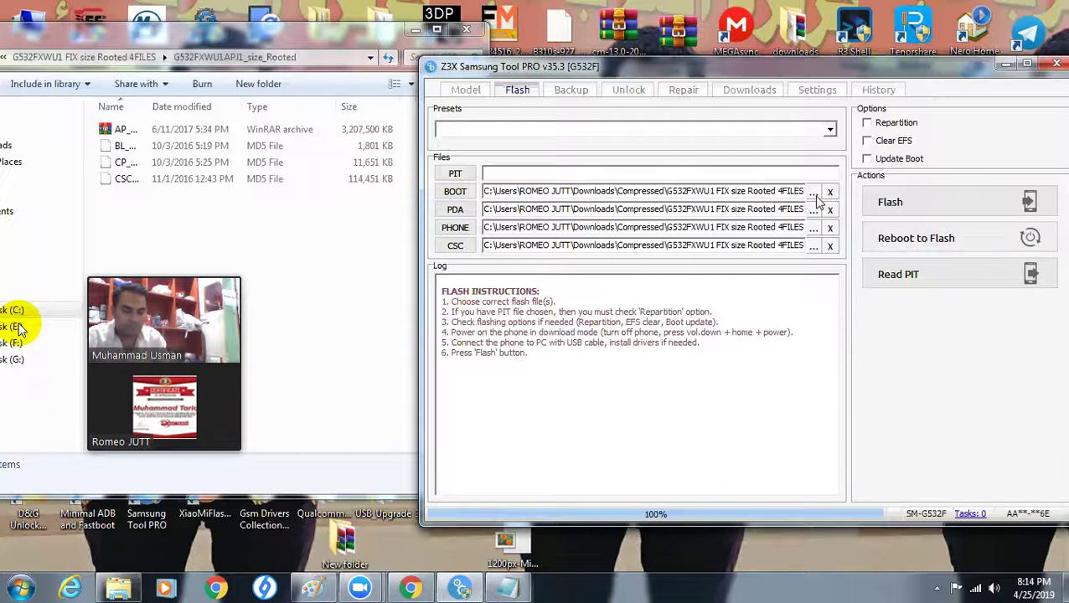
- Inspect the component images contained in the BOOT file, dismissing the browser notifications that cover the window
{"action": "mouse_move", "coordinate": [19, 330]}
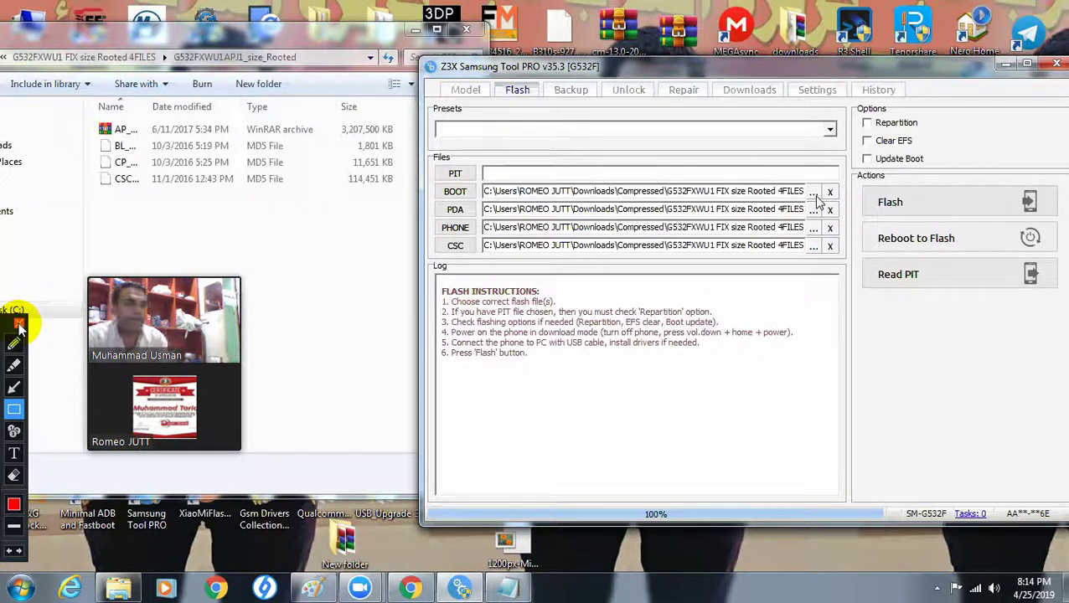
{"action": "left_click", "coordinate": [816, 198]}
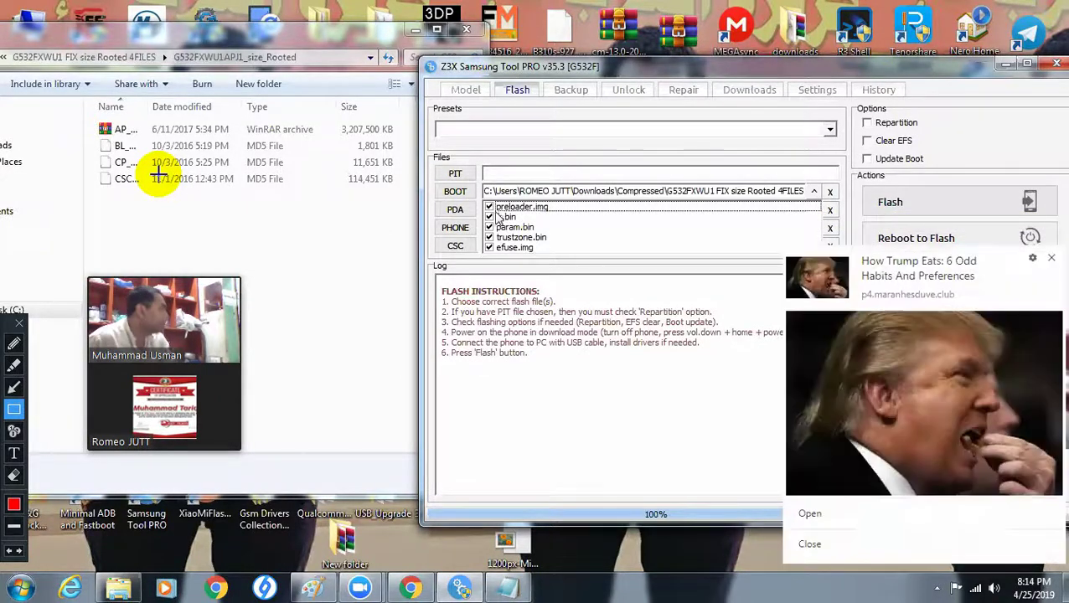
{"action": "left_click", "coordinate": [1050, 258]}
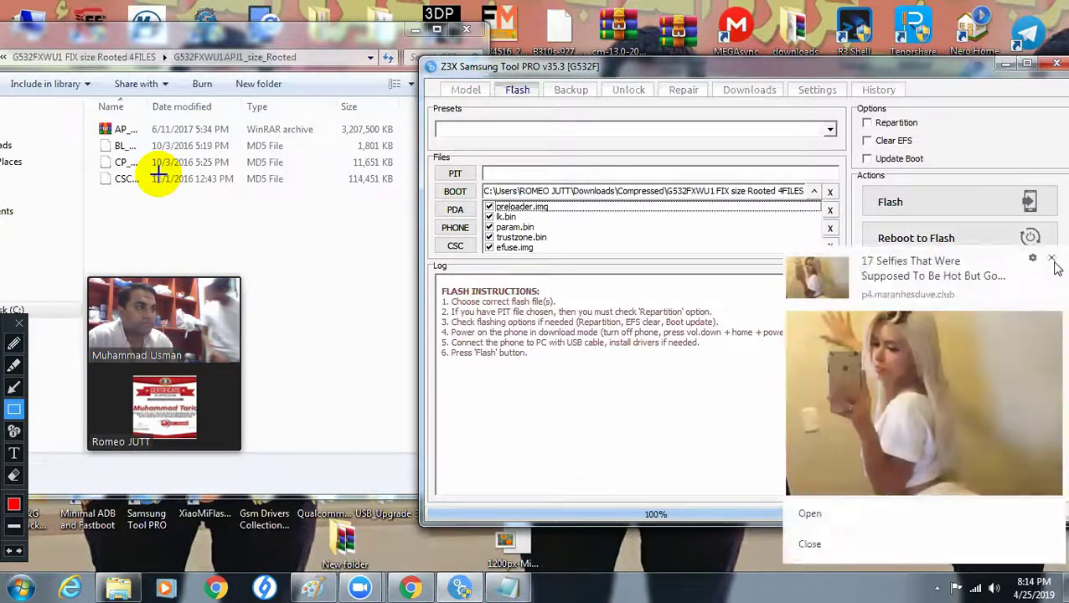
{"action": "left_click", "coordinate": [1052, 258]}
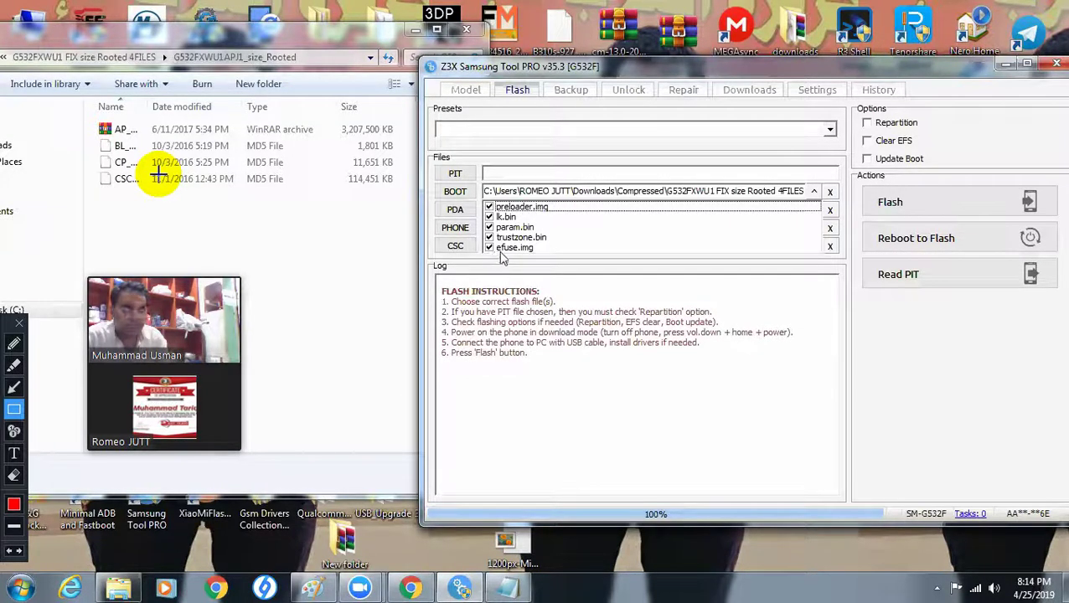
{"action": "left_click", "coordinate": [830, 211]}
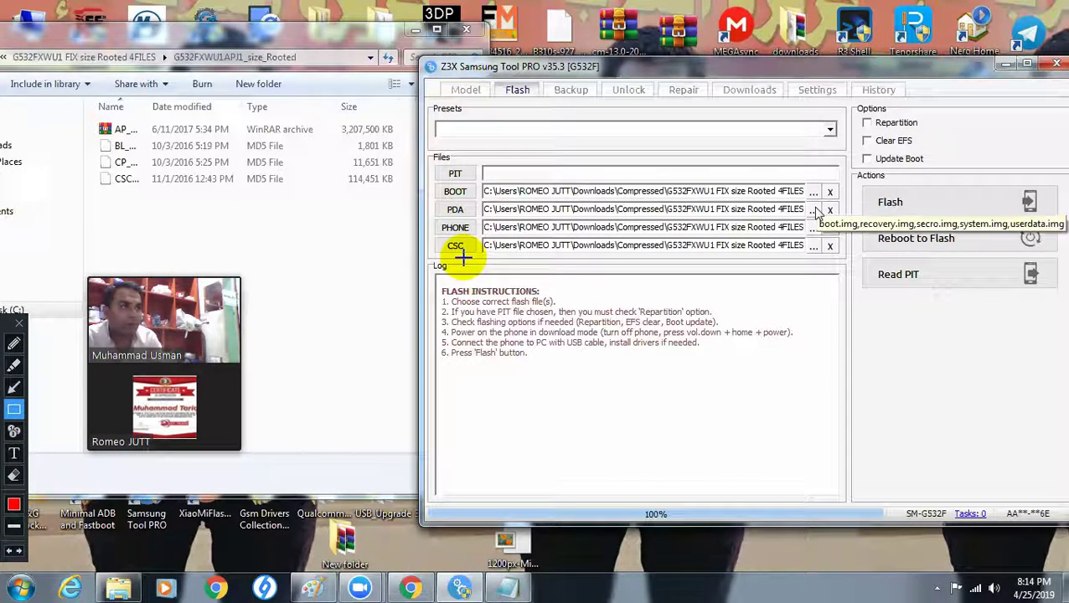
- Examine the PDA file's component images, outlining the list in red and placing numbered markers on it
{"action": "left_click", "coordinate": [813, 210]}
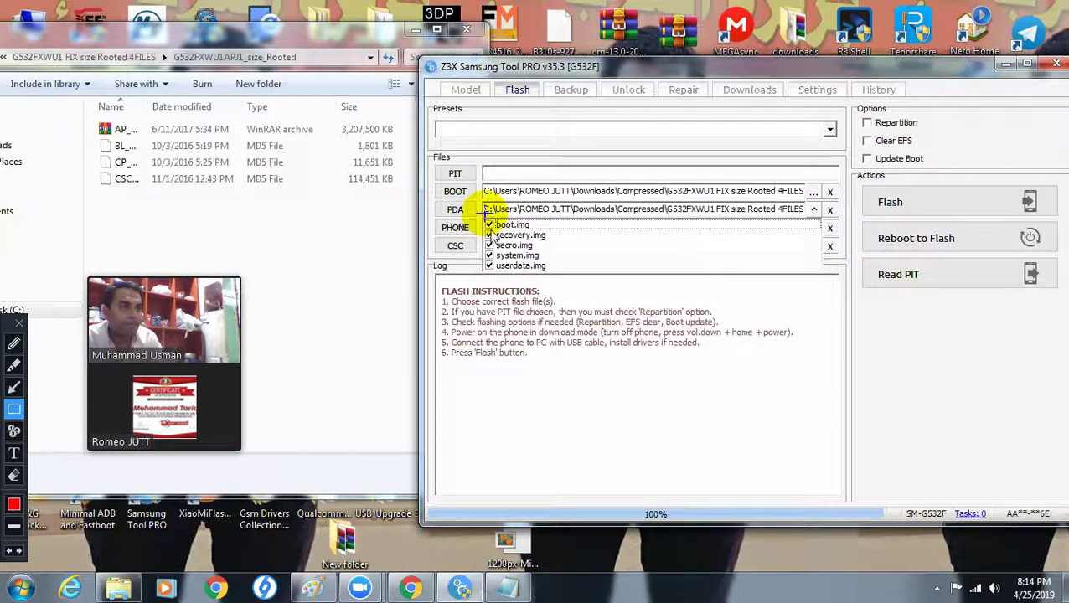
{"action": "mouse_move", "coordinate": [484, 217]}
{"action": "left_mouse_down"}
{"action": "mouse_move", "coordinate": [537, 262]}
{"action": "mouse_move", "coordinate": [588, 276]}
{"action": "left_mouse_up"}
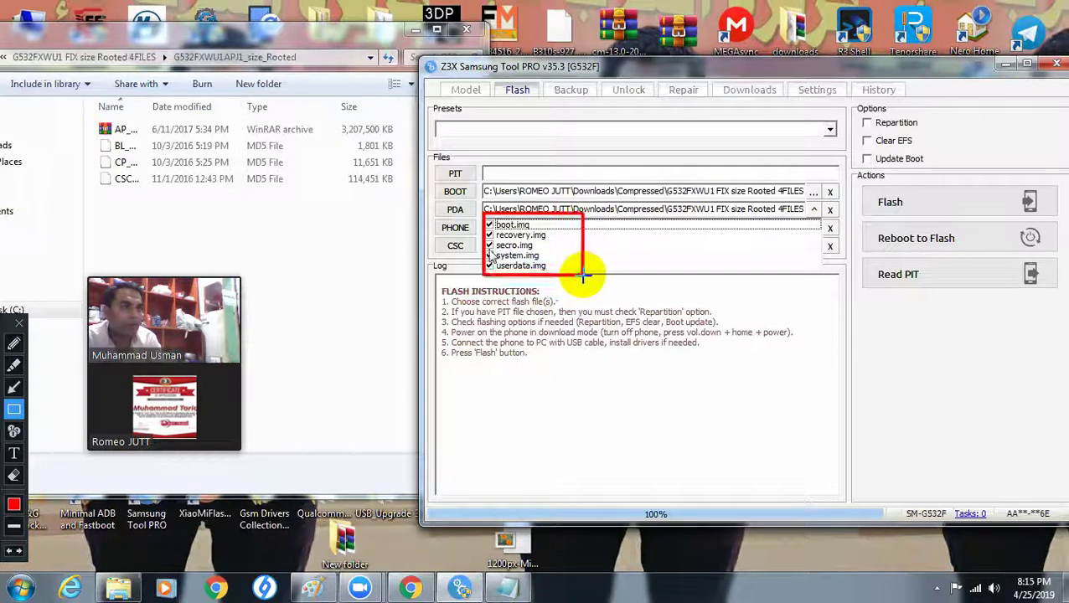
{"action": "left_click", "coordinate": [13, 430]}
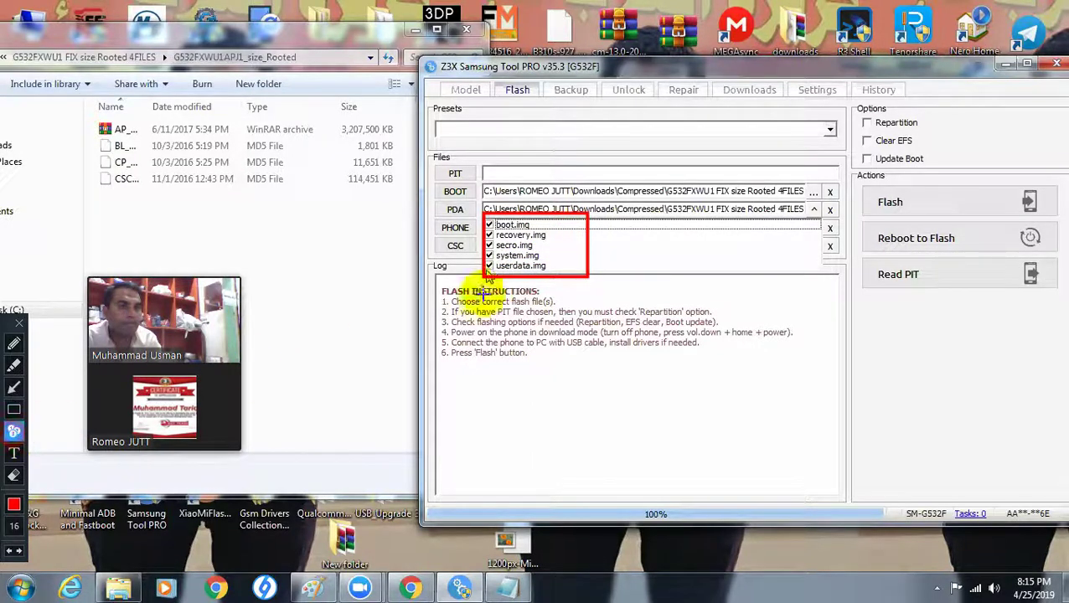
{"action": "left_click", "coordinate": [546, 225]}
{"action": "left_click", "coordinate": [815, 214]}
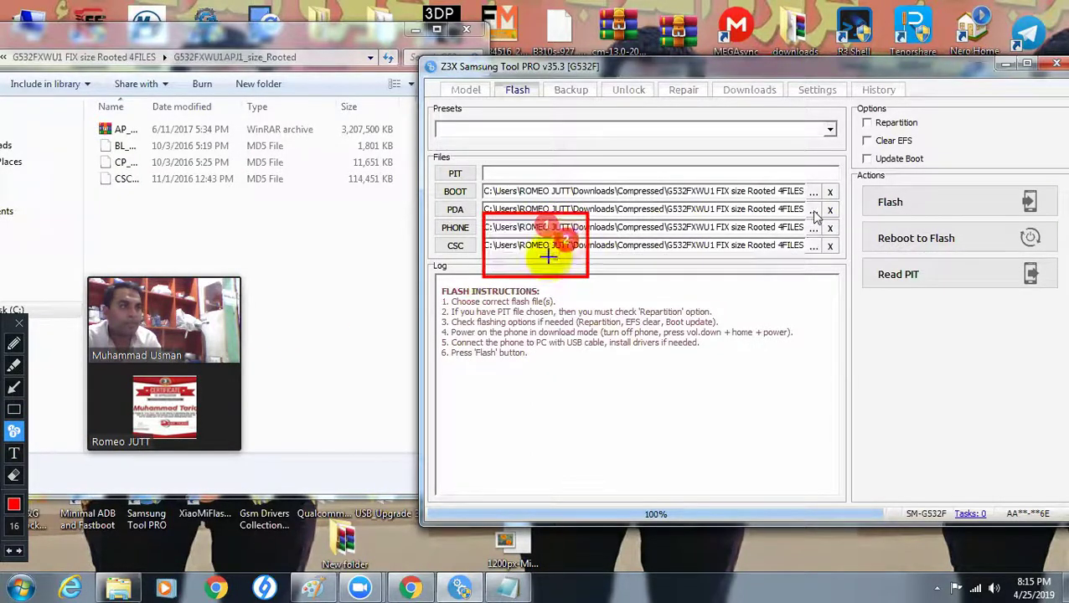
{"action": "left_click", "coordinate": [566, 239]}
- Clear the on-screen annotations and examine the component images contained in the PHONE file
{"action": "left_click", "coordinate": [813, 227]}
{"action": "left_click", "coordinate": [20, 325]}
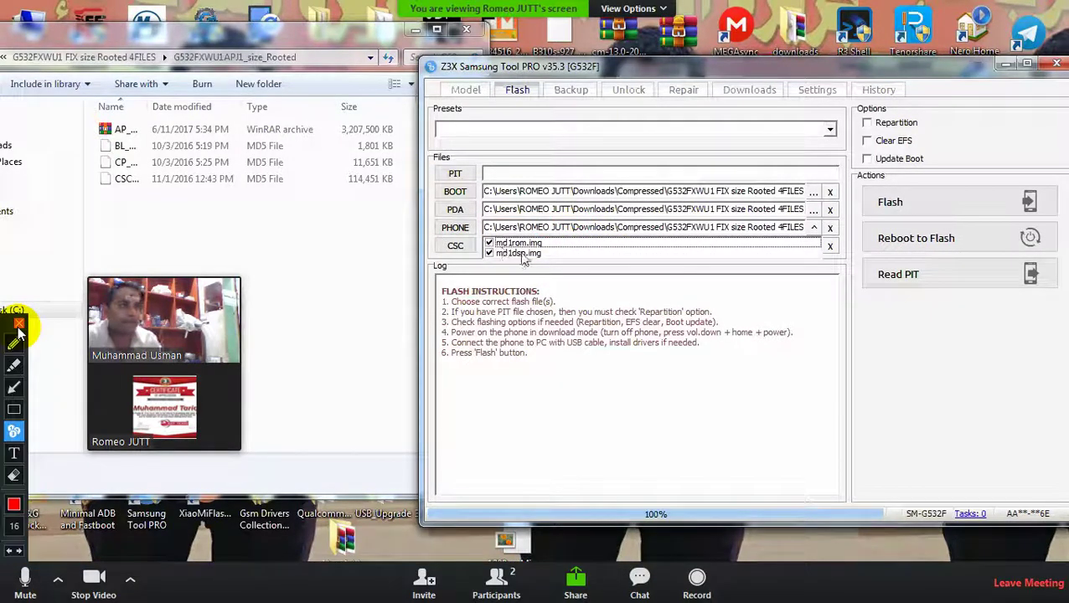
{"action": "left_click", "coordinate": [14, 452]}
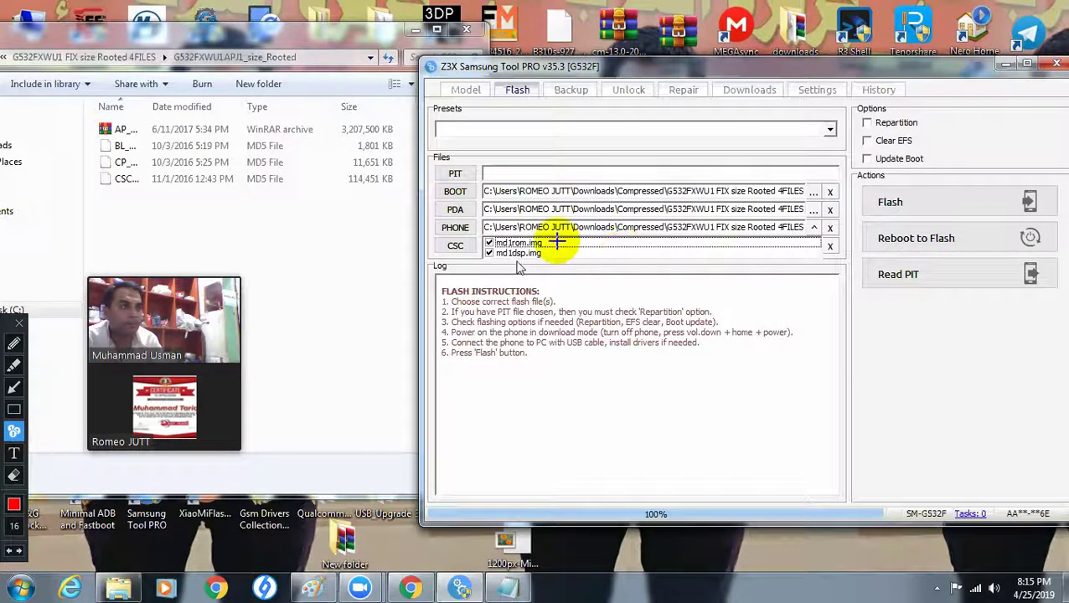
- Place numbered markers on the PHONE file's md1rom.img and md1dsp.img components, then clear the markers and close the list
{"action": "left_click", "coordinate": [553, 240]}
{"action": "left_click", "coordinate": [553, 261]}
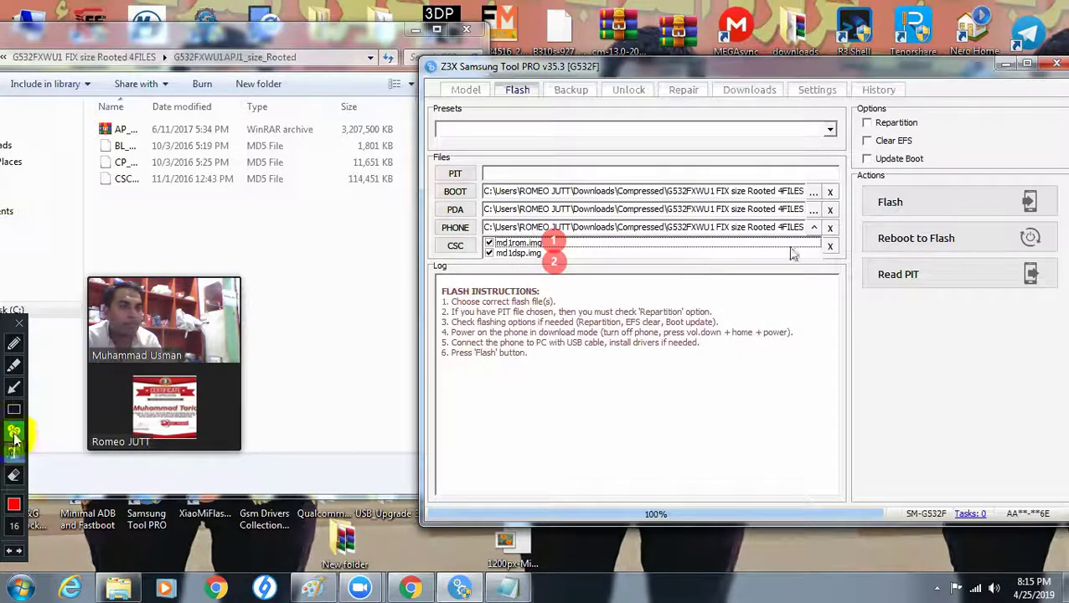
{"action": "left_click", "coordinate": [14, 475]}
{"action": "left_click", "coordinate": [814, 227]}
- Examine the CSC file's component images, placing numbered markers on them, and clear the markers when finished
{"action": "left_click", "coordinate": [813, 245]}
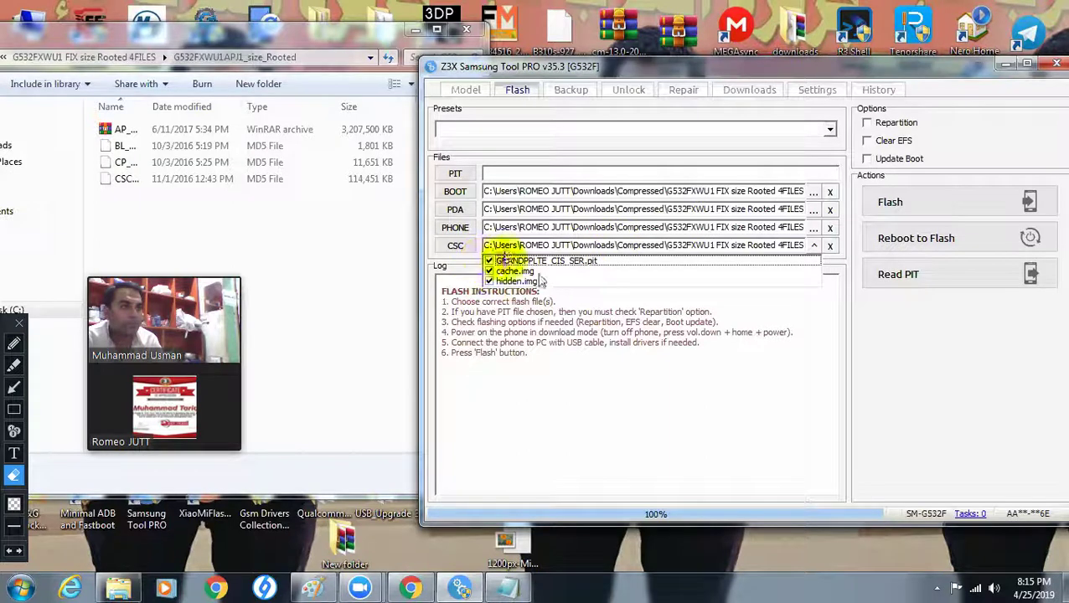
{"action": "left_click", "coordinate": [551, 270]}
{"action": "left_click", "coordinate": [553, 285]}
{"action": "left_click", "coordinate": [603, 261]}
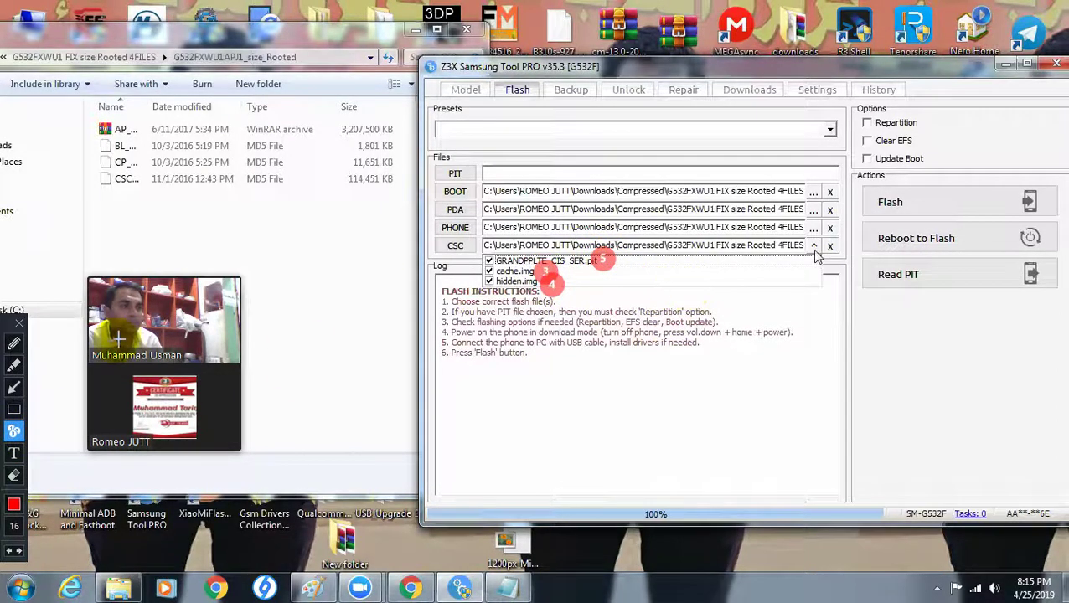
{"action": "left_click", "coordinate": [13, 476]}
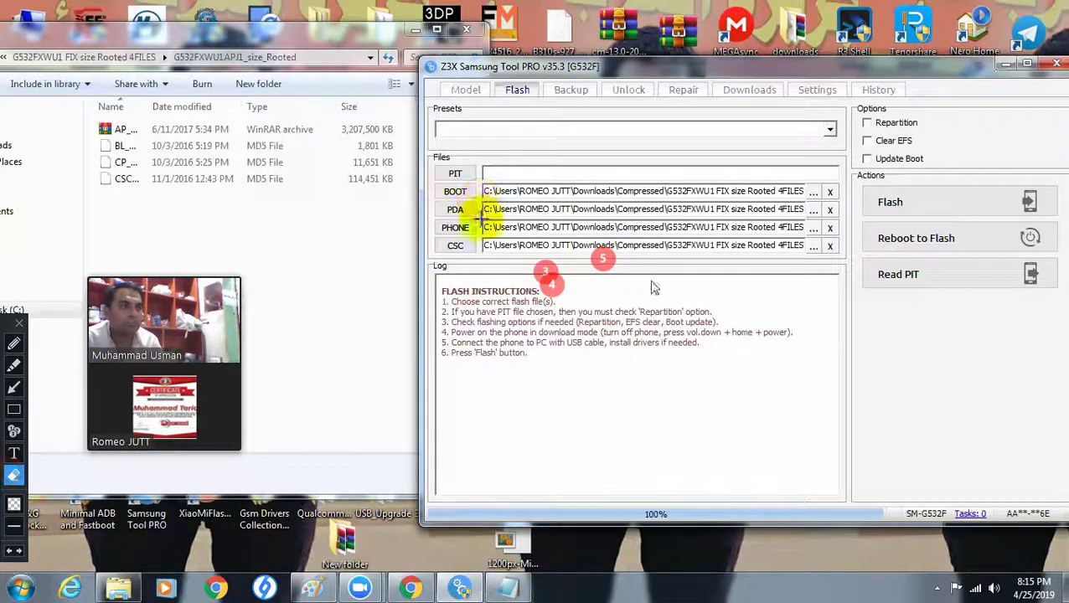
{"action": "left_click", "coordinate": [770, 332]}
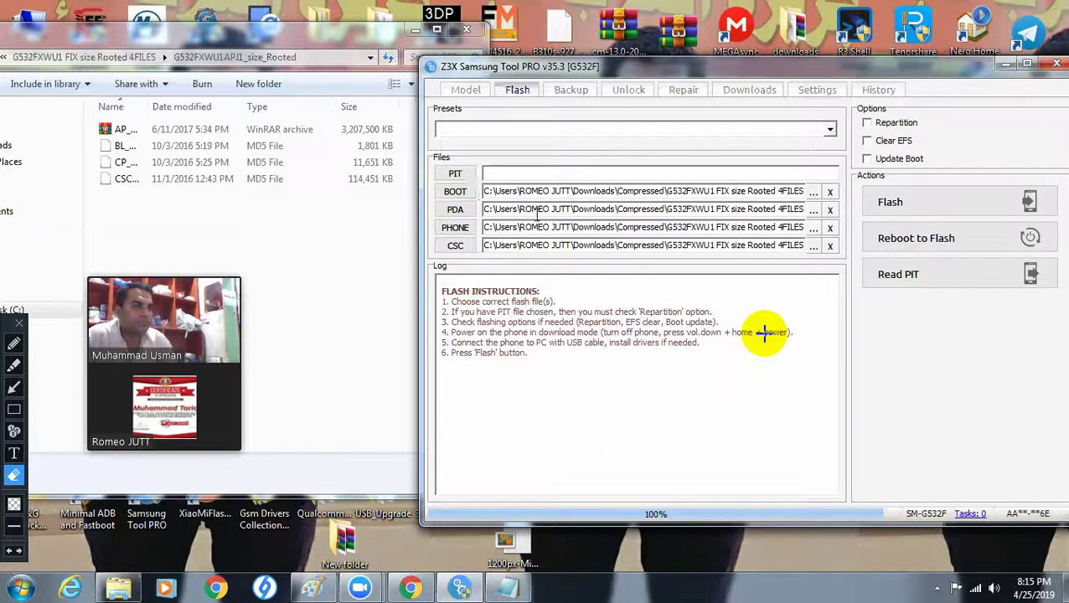
- Flash the loaded BOOT, PDA, PHONE and CSC files to the phone and outline the Flash action in red
{"action": "left_click", "coordinate": [947, 206]}
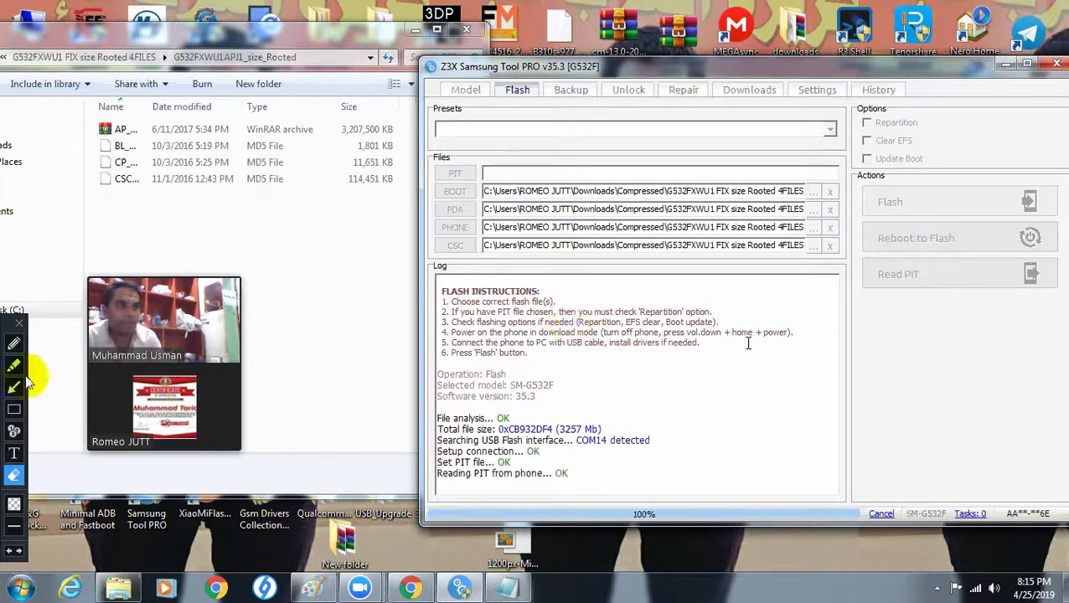
{"action": "left_click", "coordinate": [13, 408]}
{"action": "mouse_move", "coordinate": [863, 186]}
{"action": "left_mouse_down"}
{"action": "mouse_move", "coordinate": [869, 206]}
{"action": "mouse_move", "coordinate": [1060, 219]}
{"action": "left_mouse_up"}
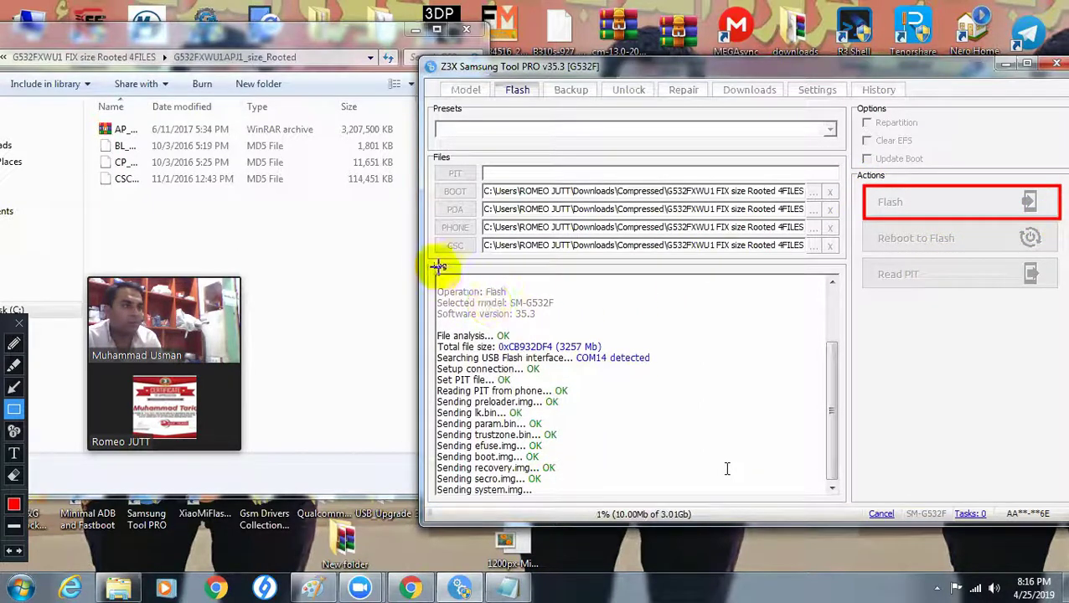
- Outline the flashing log and progress bar with a large red rectangle, erasing the stray mark beside the Log heading
{"action": "mouse_move", "coordinate": [439, 272]}
{"action": "left_mouse_down"}
{"action": "mouse_move", "coordinate": [560, 374]}
{"action": "mouse_move", "coordinate": [625, 448]}
{"action": "mouse_move", "coordinate": [628, 475]}
{"action": "mouse_move", "coordinate": [563, 284]}
{"action": "mouse_move", "coordinate": [540, 256]}
{"action": "mouse_move", "coordinate": [470, 273]}
{"action": "left_mouse_up"}
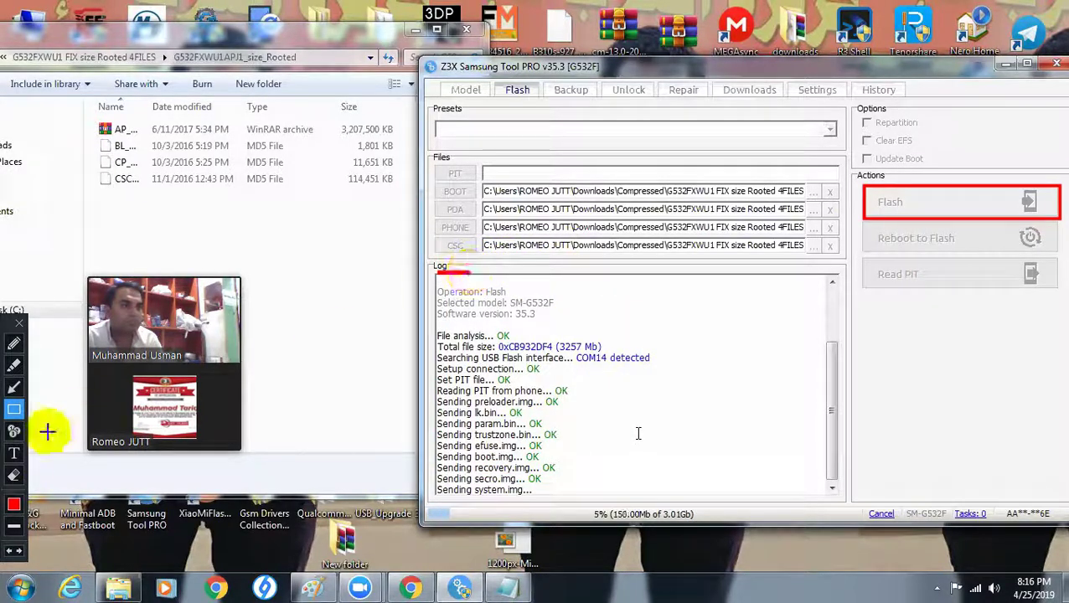
{"action": "left_click", "coordinate": [14, 475]}
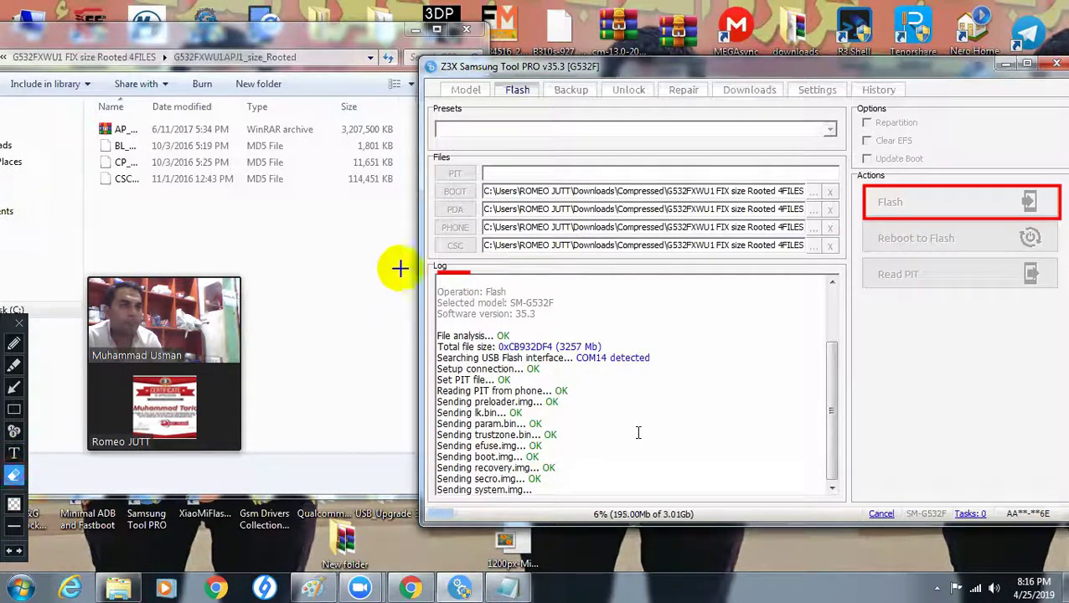
{"action": "left_click", "coordinate": [444, 276]}
{"action": "left_click", "coordinate": [13, 408]}
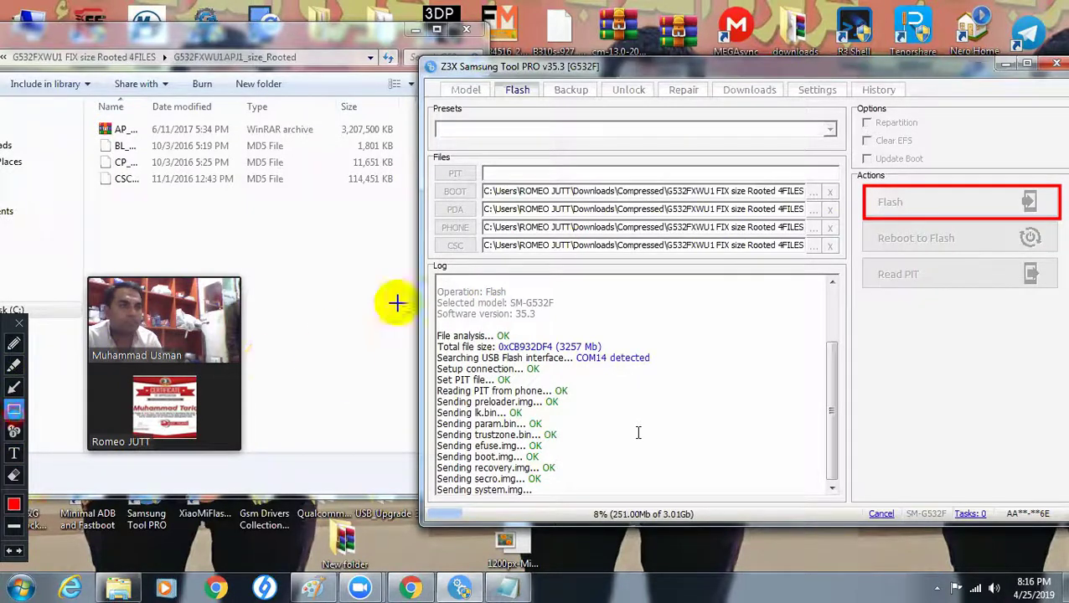
{"action": "mouse_move", "coordinate": [428, 263]}
{"action": "left_mouse_down"}
{"action": "mouse_move", "coordinate": [668, 475]}
{"action": "mouse_move", "coordinate": [865, 519]}
{"action": "left_mouse_up"}
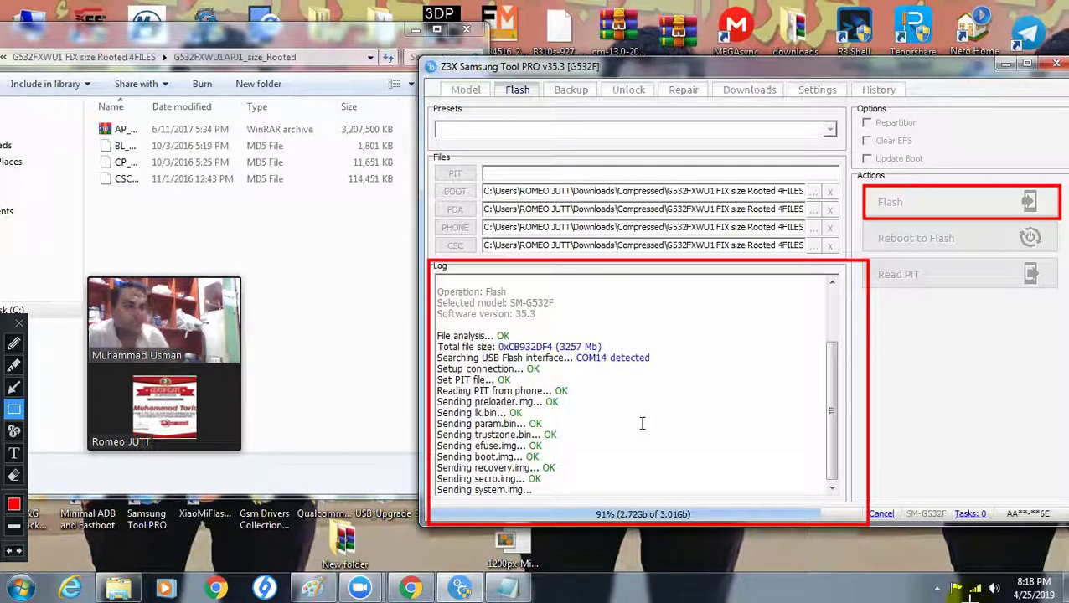
- Draw a red arrow from the end of the progress bar up to the Flash action
{"action": "left_click", "coordinate": [15, 387]}
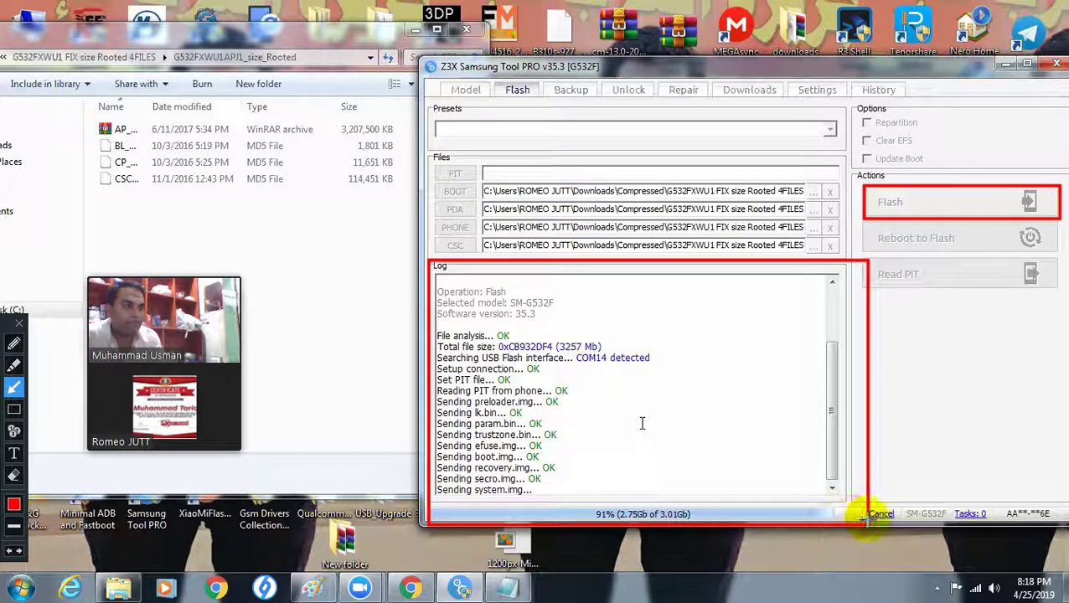
{"action": "mouse_move", "coordinate": [863, 515]}
{"action": "left_mouse_down"}
{"action": "mouse_move", "coordinate": [712, 514]}
{"action": "mouse_move", "coordinate": [644, 452]}
{"action": "mouse_move", "coordinate": [926, 456]}
{"action": "left_mouse_up"}
{"action": "mouse_move", "coordinate": [977, 367]}
{"action": "left_mouse_down"}
{"action": "mouse_move", "coordinate": [707, 310]}
{"action": "mouse_move", "coordinate": [553, 501]}
{"action": "mouse_move", "coordinate": [429, 513]}
{"action": "mouse_move", "coordinate": [811, 358]}
{"action": "mouse_move", "coordinate": [918, 370]}
{"action": "mouse_move", "coordinate": [937, 346]}
{"action": "mouse_move", "coordinate": [939, 238]}
{"action": "mouse_move", "coordinate": [953, 201]}
{"action": "left_mouse_up"}
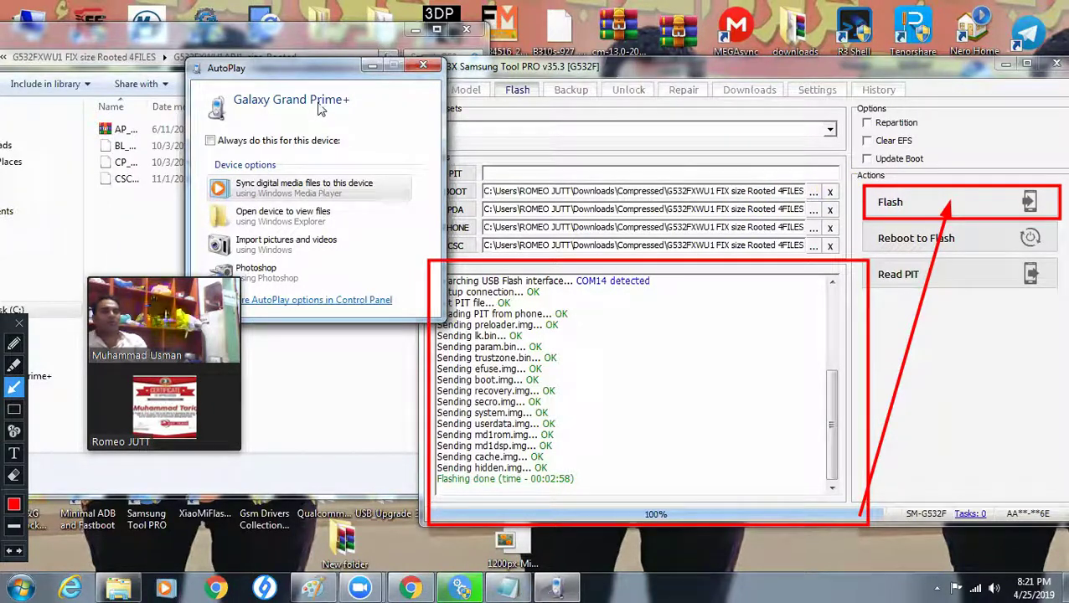
- Clear the annotations and tidy the workspace by moving the video panel, closing the AutoPlay window and repositioning the flashing tool
{"action": "left_click", "coordinate": [20, 321]}
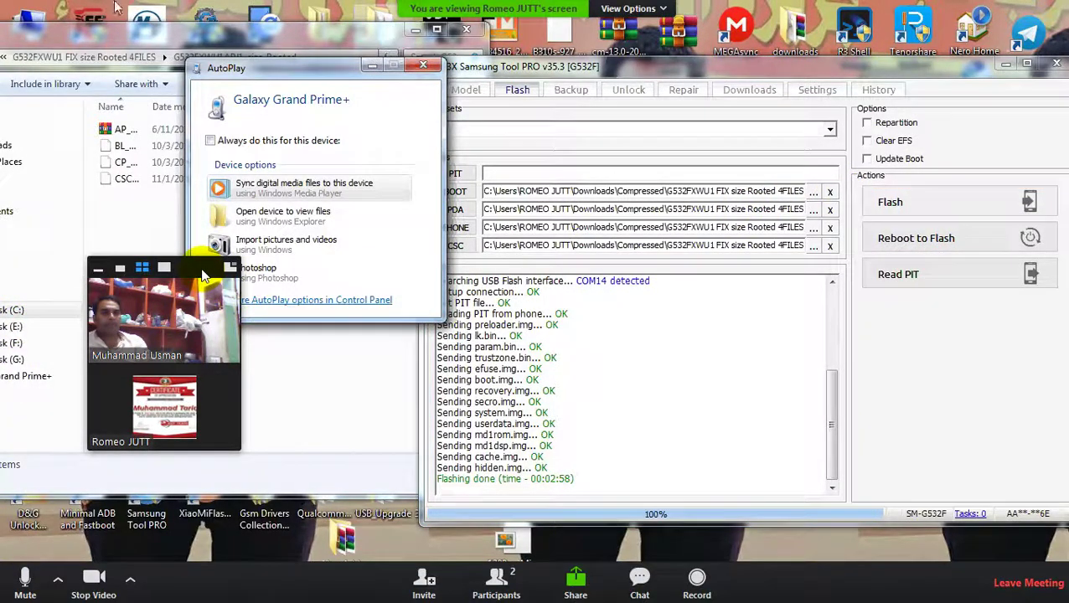
{"action": "left_click_drag", "start_coordinate": [204, 274], "coordinate": [172, 379]}
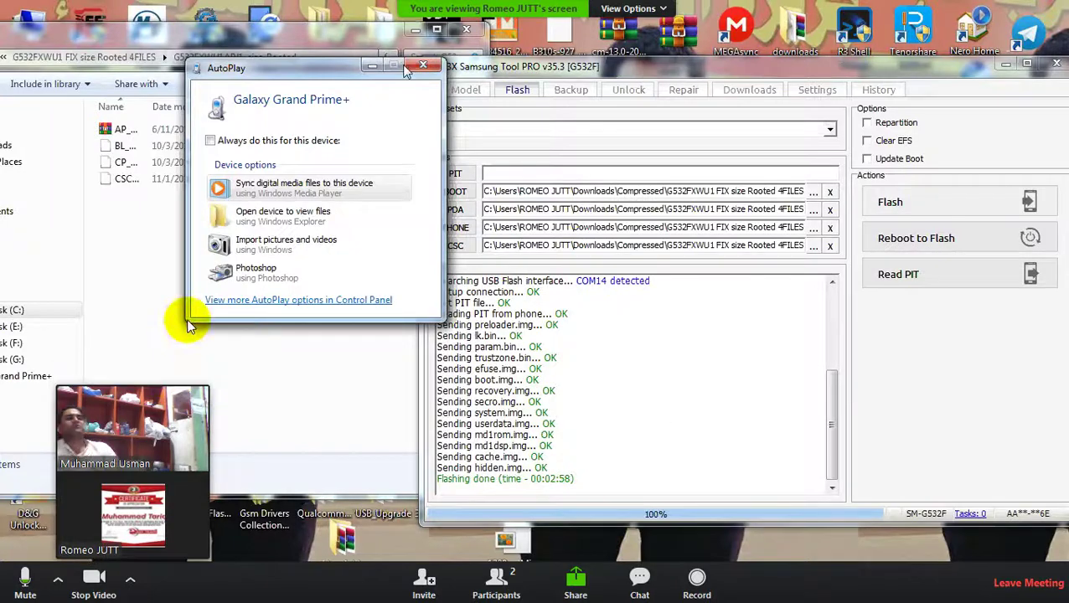
{"action": "left_click", "coordinate": [423, 64]}
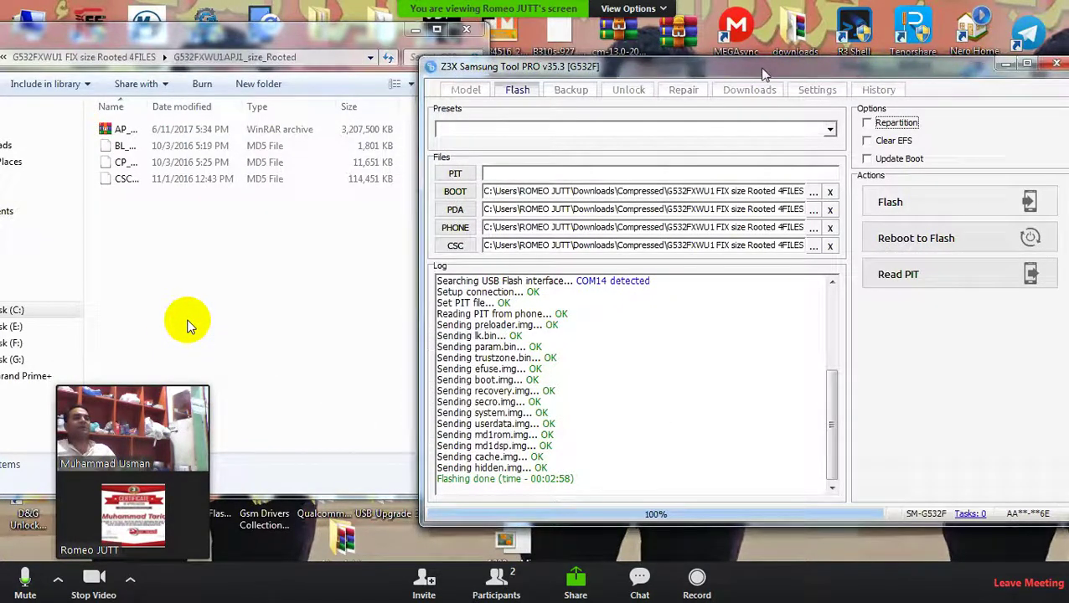
{"action": "left_click_drag", "start_coordinate": [764, 75], "coordinate": [738, 71]}
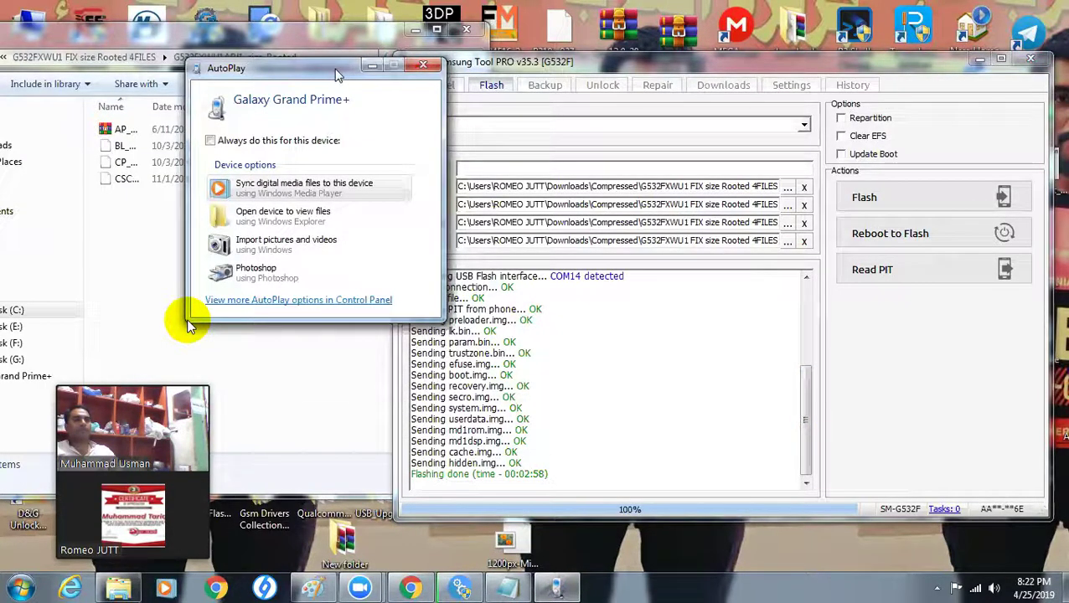
- Bring the flashing tool to the front and outline the G532FXWU1 FIX size Rooted 4FILES folder name and its U1 part in red
{"action": "left_click", "coordinate": [533, 471]}
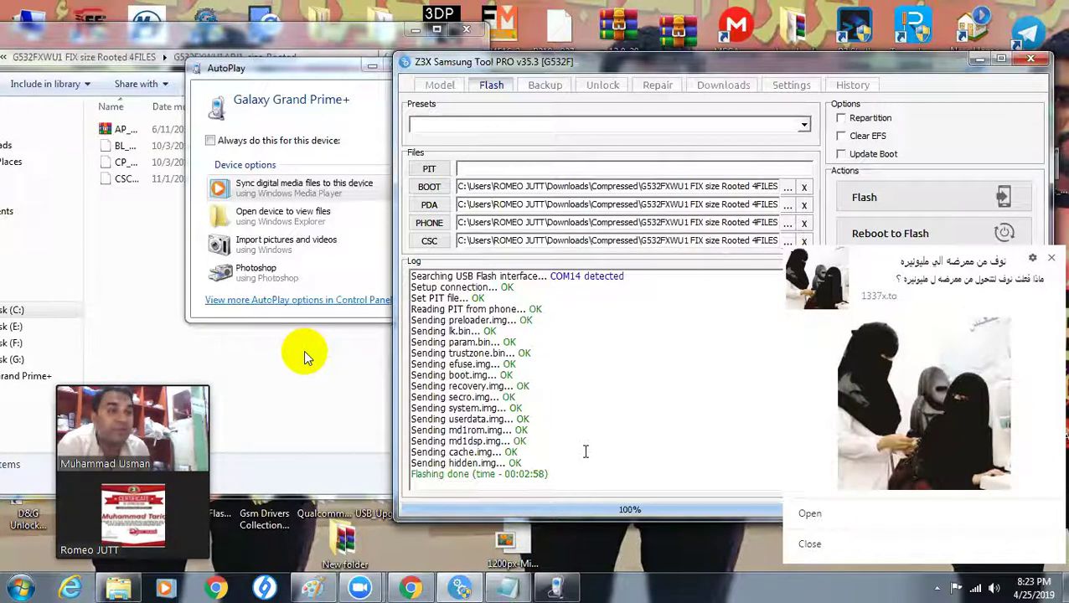
{"action": "key", "text": "F9"}
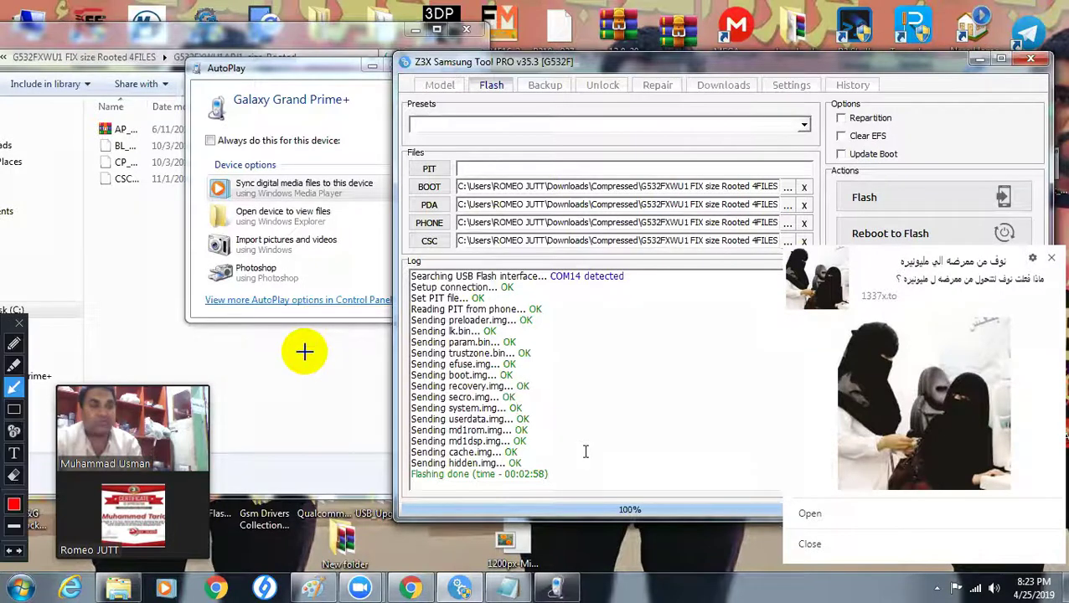
{"action": "left_click", "coordinate": [13, 409]}
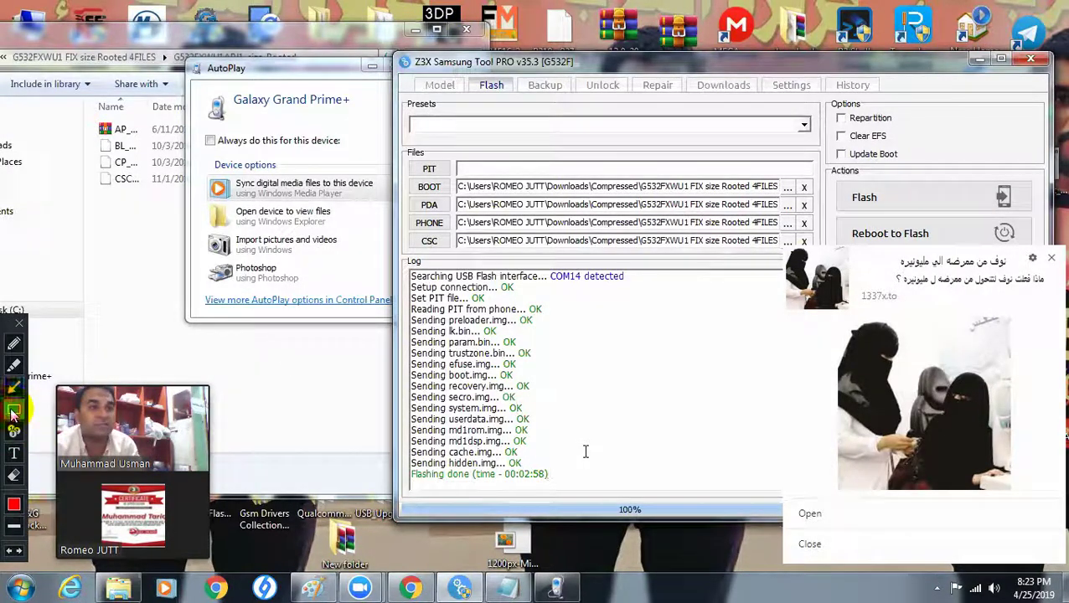
{"action": "mouse_move", "coordinate": [11, 44]}
{"action": "left_mouse_down"}
{"action": "mouse_move", "coordinate": [45, 72]}
{"action": "mouse_move", "coordinate": [165, 67]}
{"action": "left_mouse_up"}
{"action": "left_click_drag", "start_coordinate": [48, 47], "coordinate": [69, 70]}
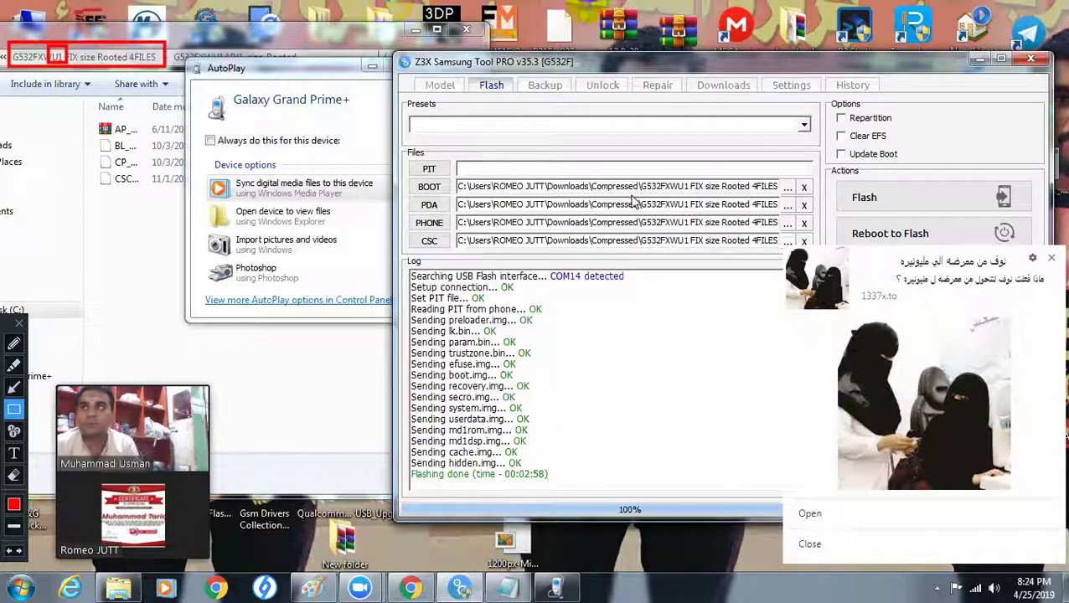
- Select the connected SM-G532F as the ADB device for backup and read its phone info
{"action": "mouse_move", "coordinate": [587, 4]}
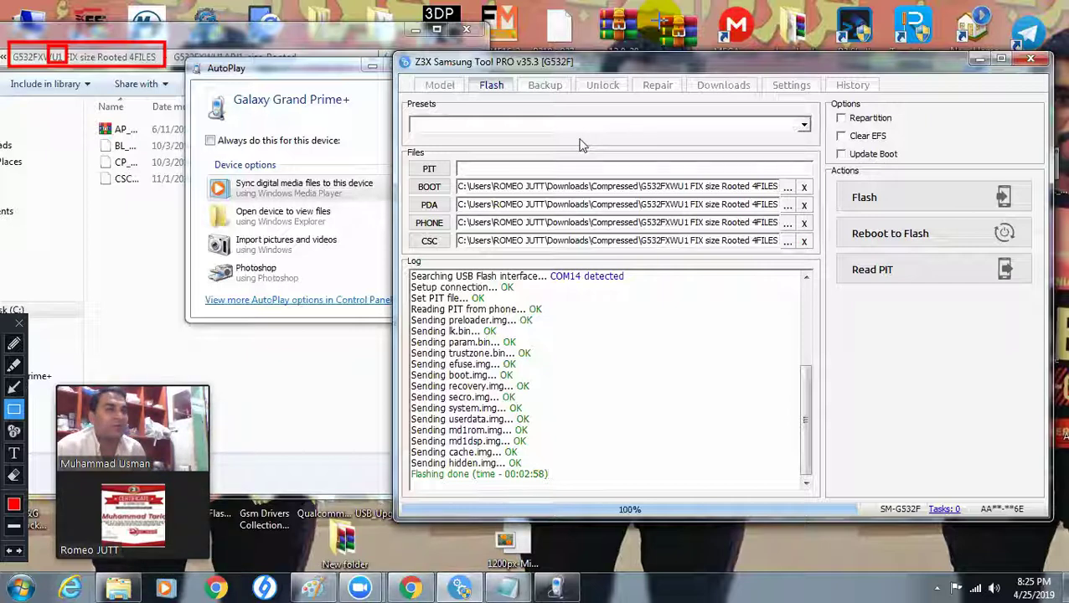
{"action": "left_click", "coordinate": [438, 86]}
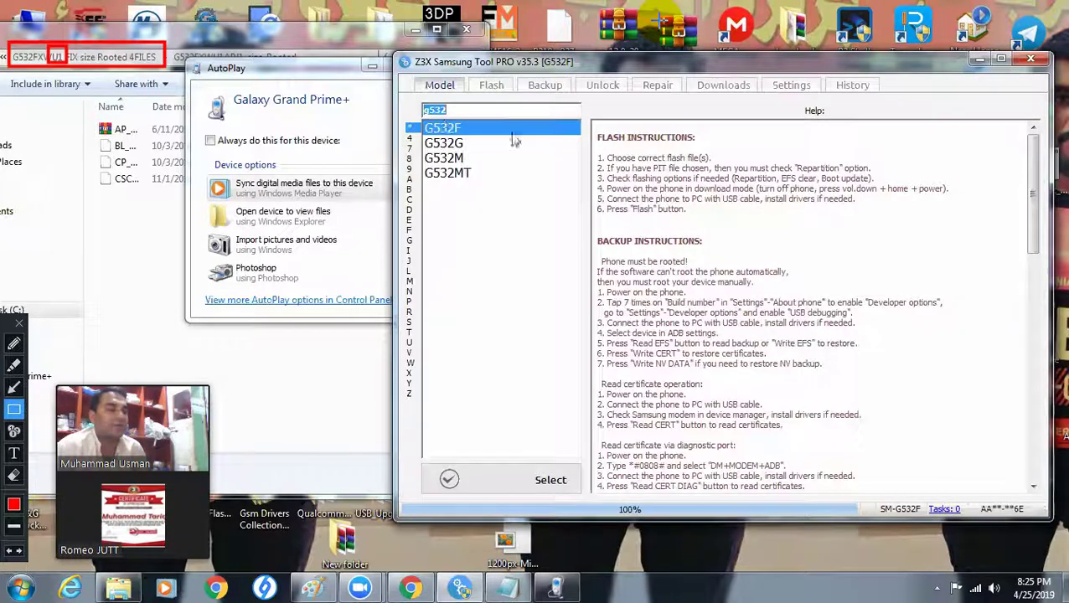
{"action": "left_click", "coordinate": [491, 86]}
{"action": "left_click", "coordinate": [543, 86]}
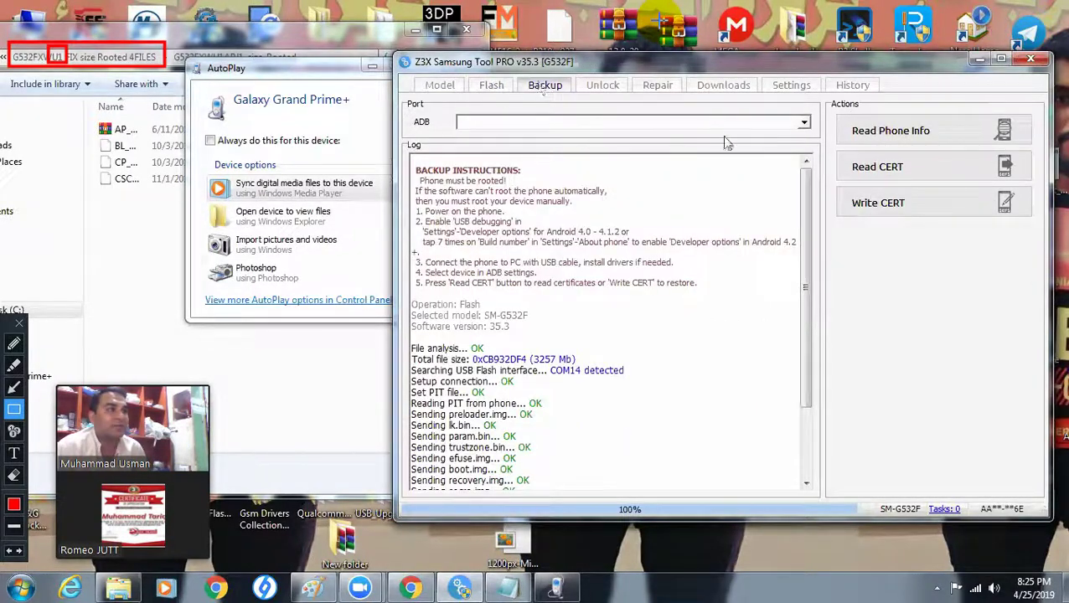
{"action": "left_click", "coordinate": [804, 123]}
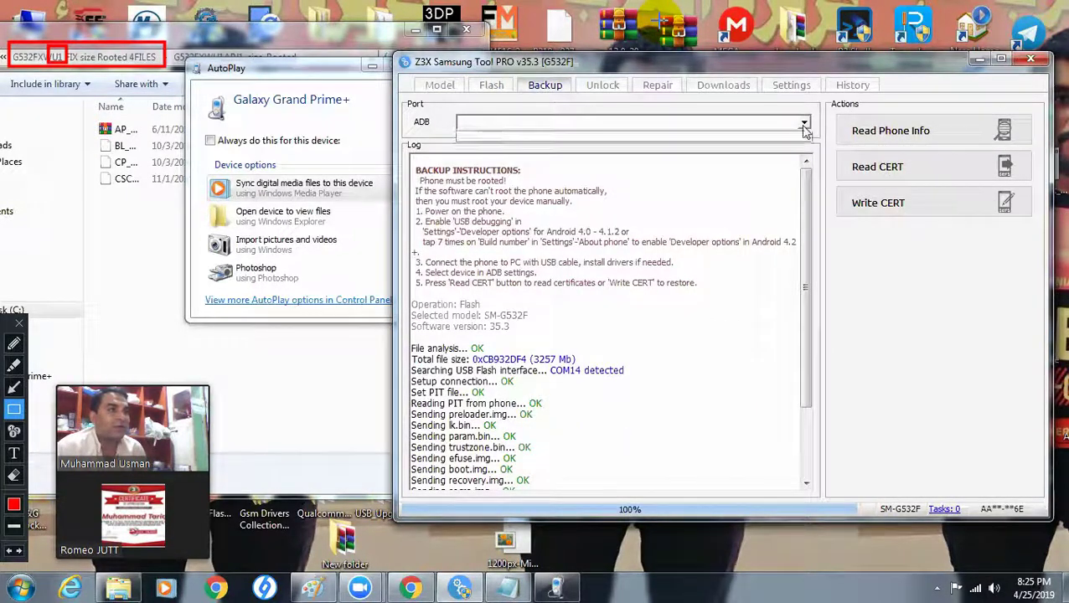
{"action": "left_click", "coordinate": [739, 137]}
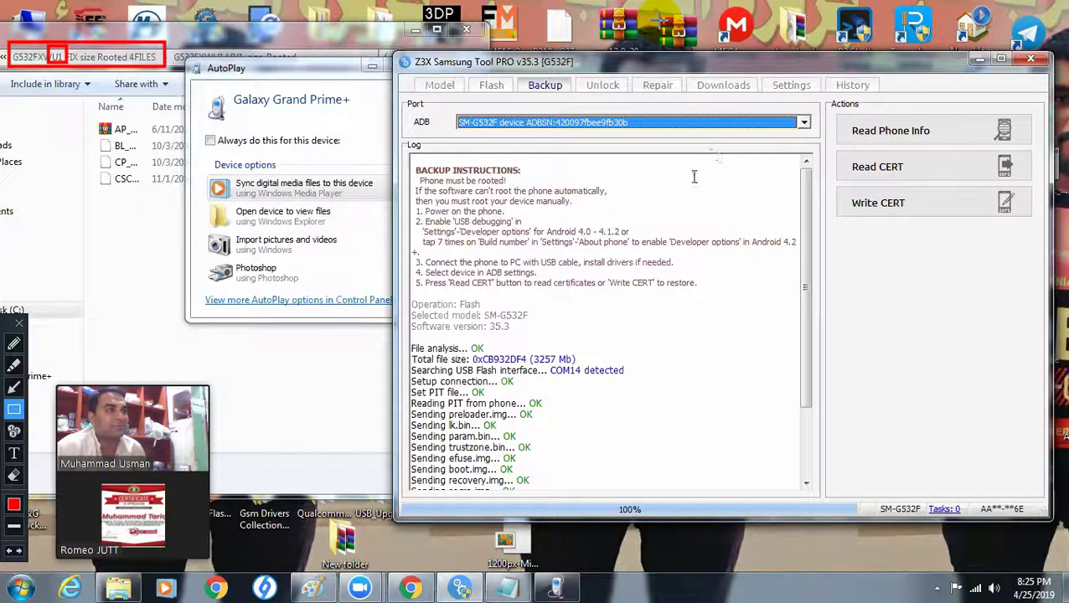
{"action": "left_click", "coordinate": [883, 136]}
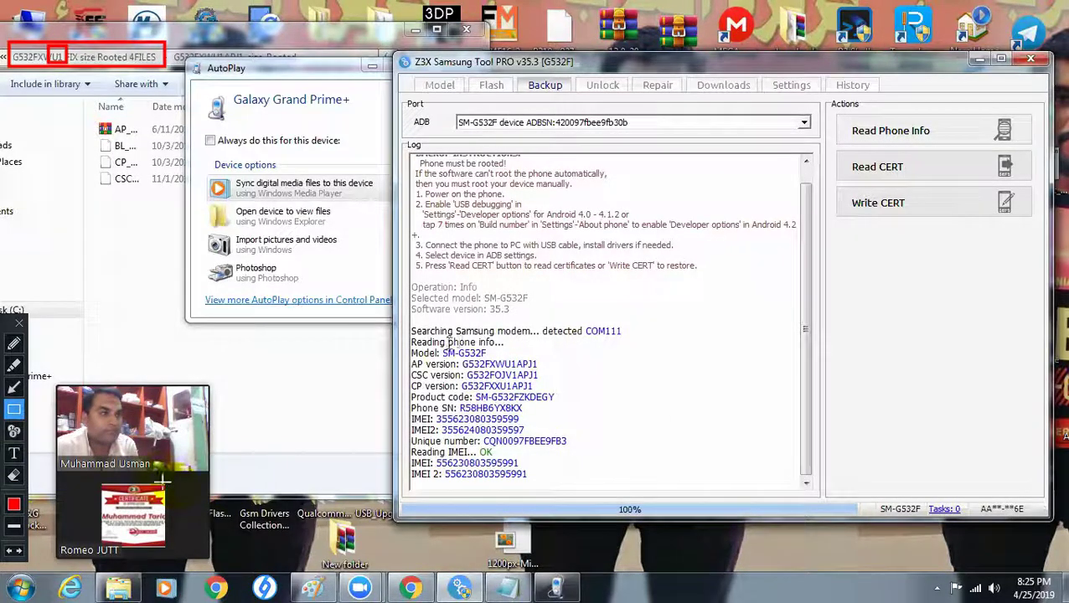
- Change the annotation colour to bright green
{"action": "left_click", "coordinate": [13, 503]}
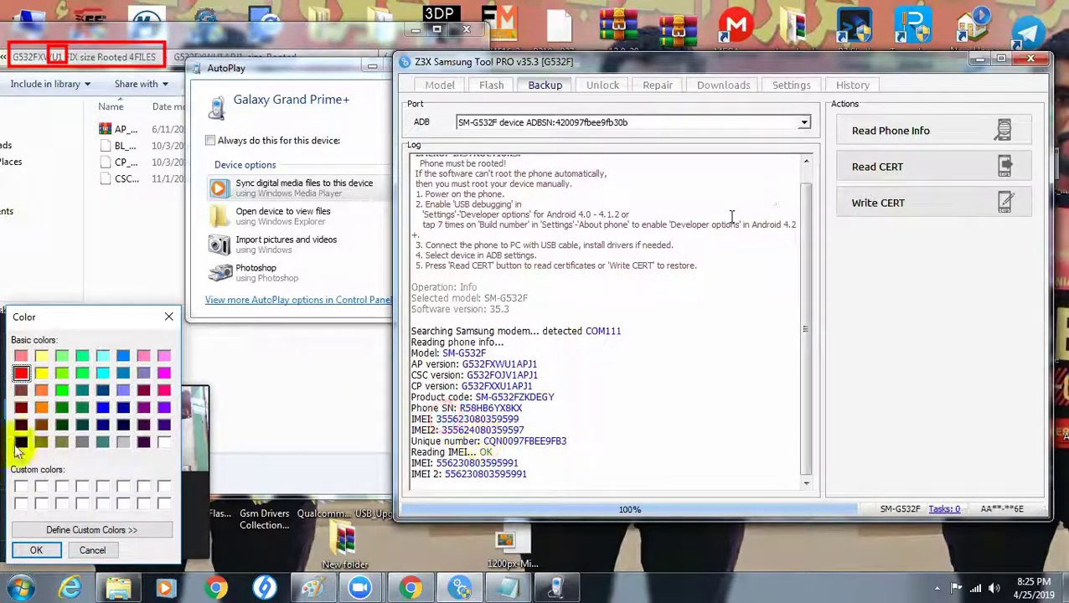
{"action": "left_click", "coordinate": [36, 549]}
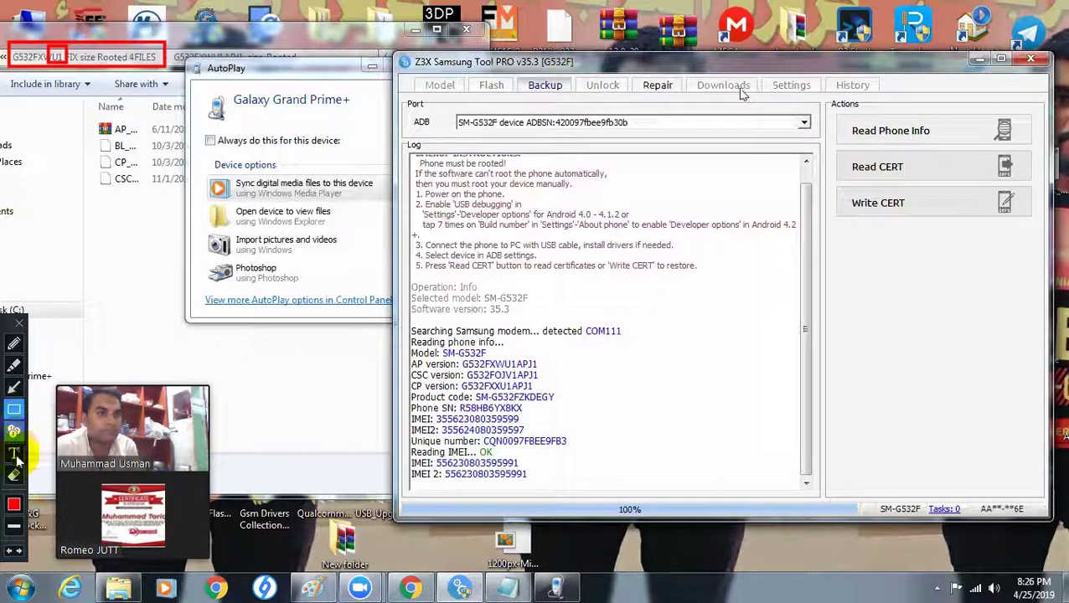
{"action": "left_click", "coordinate": [14, 505]}
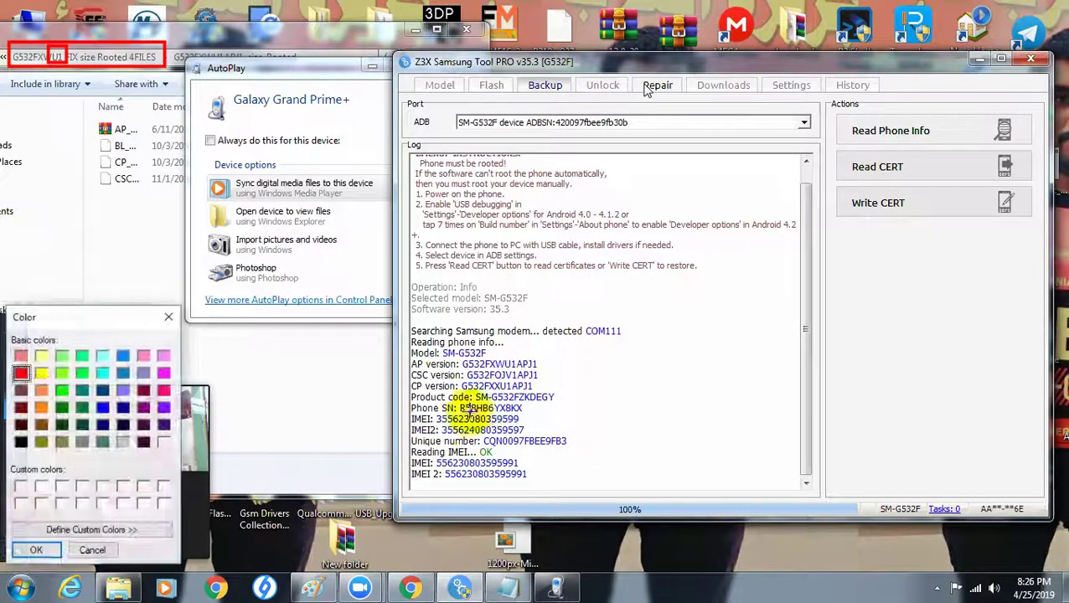
{"action": "left_click", "coordinate": [82, 373]}
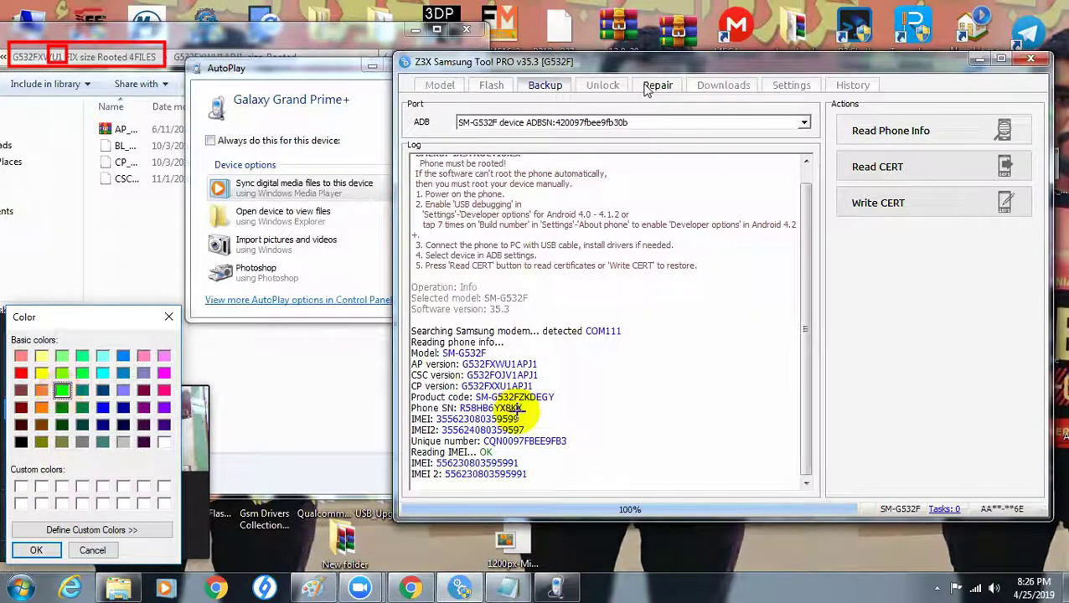
{"action": "left_click", "coordinate": [36, 550]}
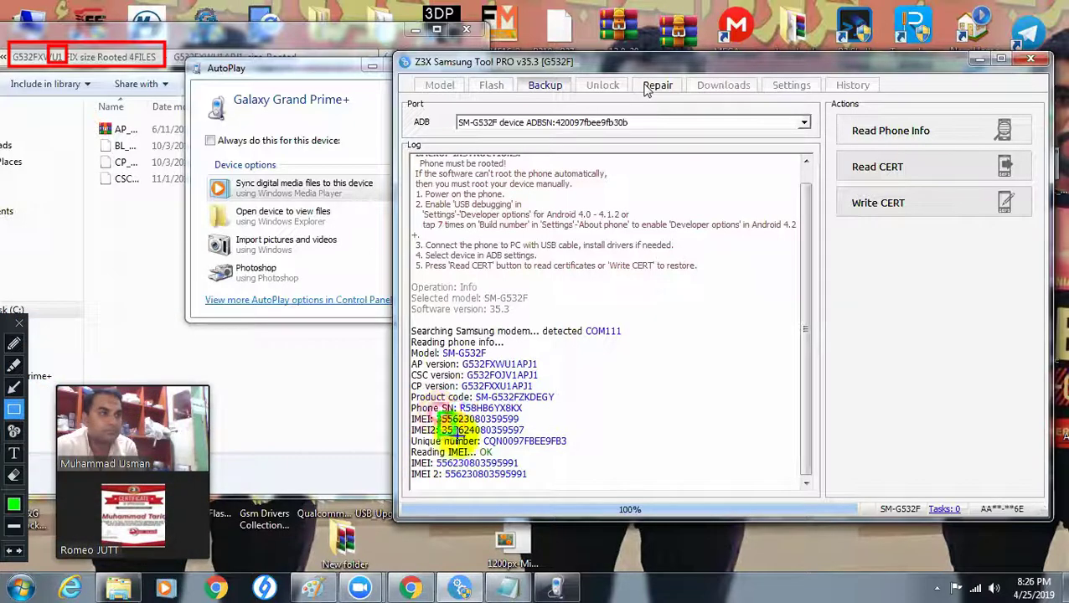
- Cover the IMEI numbers in the phone info log with green rectangles and dismiss the browser notification
{"action": "mouse_move", "coordinate": [438, 414]}
{"action": "left_mouse_down"}
{"action": "mouse_move", "coordinate": [536, 424]}
{"action": "mouse_move", "coordinate": [502, 421]}
{"action": "mouse_move", "coordinate": [521, 436]}
{"action": "left_mouse_up"}
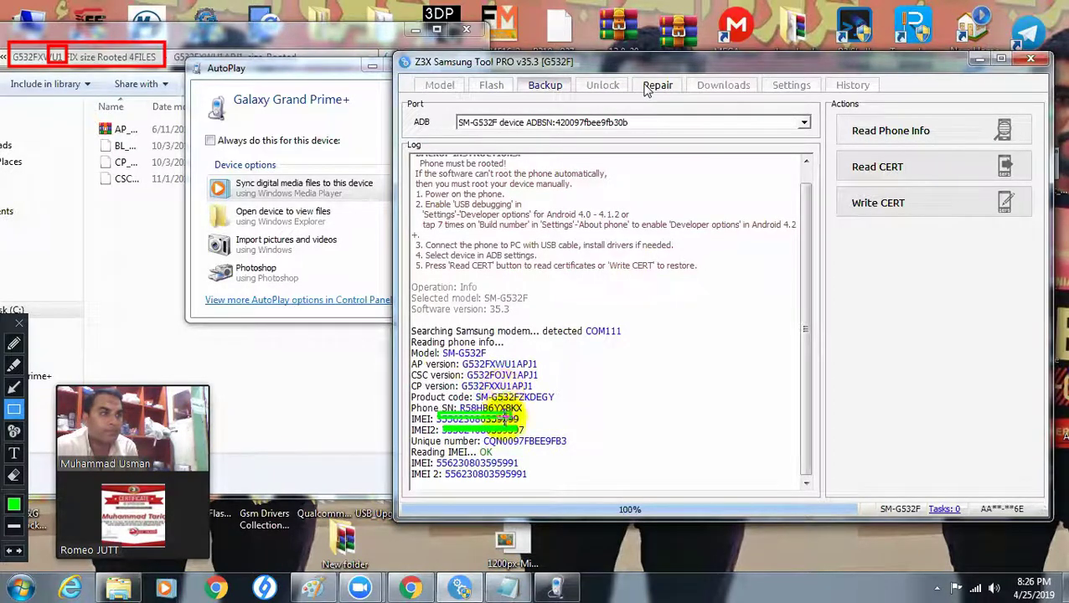
{"action": "left_click_drag", "start_coordinate": [436, 458], "coordinate": [519, 468]}
{"action": "left_click_drag", "start_coordinate": [447, 469], "coordinate": [528, 474]}
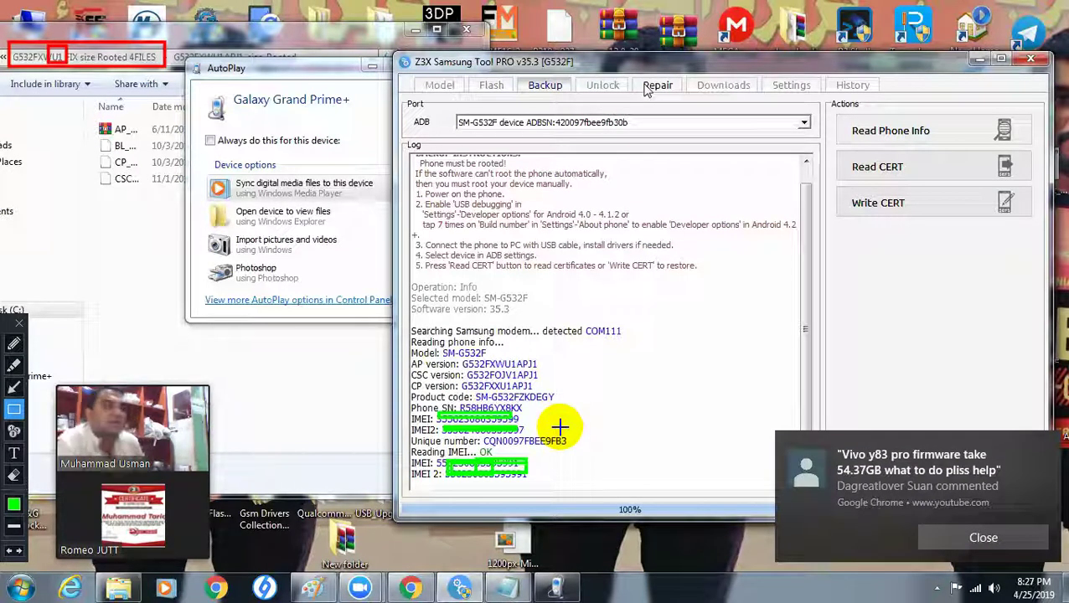
{"action": "left_click", "coordinate": [1054, 453]}
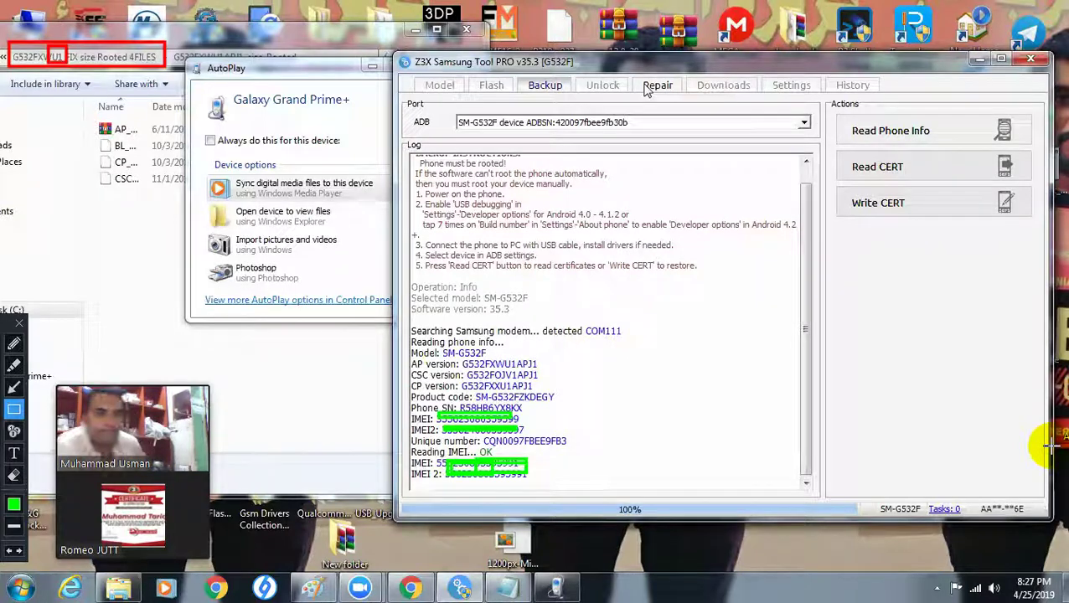
- Minimise the firmware folder and AutoPlay windows and erase the remaining annotations from the shared desktop
{"action": "left_click", "coordinate": [13, 343]}
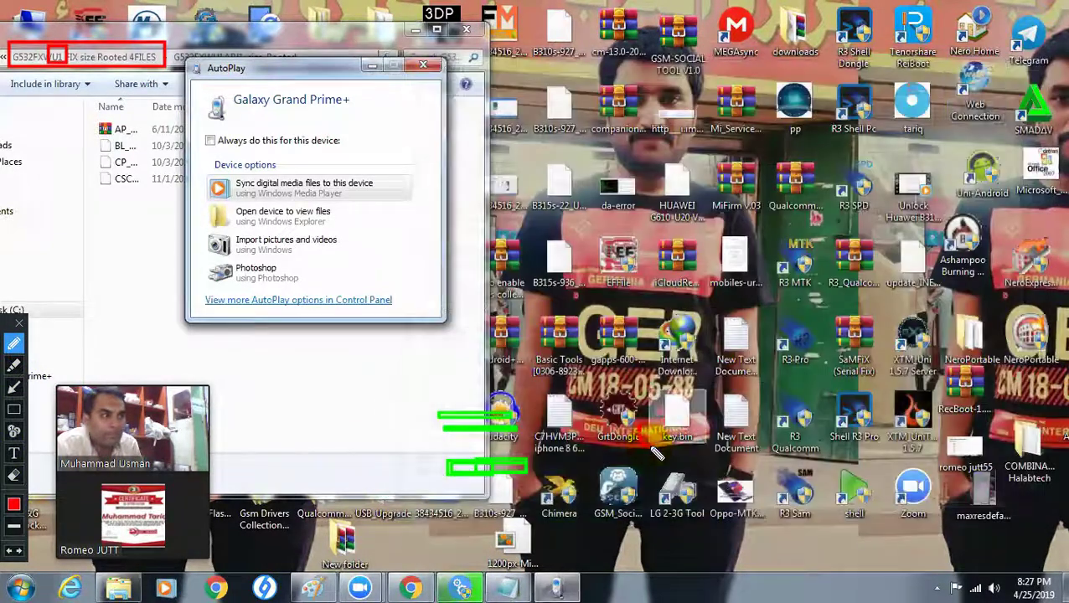
{"action": "left_click", "coordinate": [415, 30]}
{"action": "left_click", "coordinate": [371, 67]}
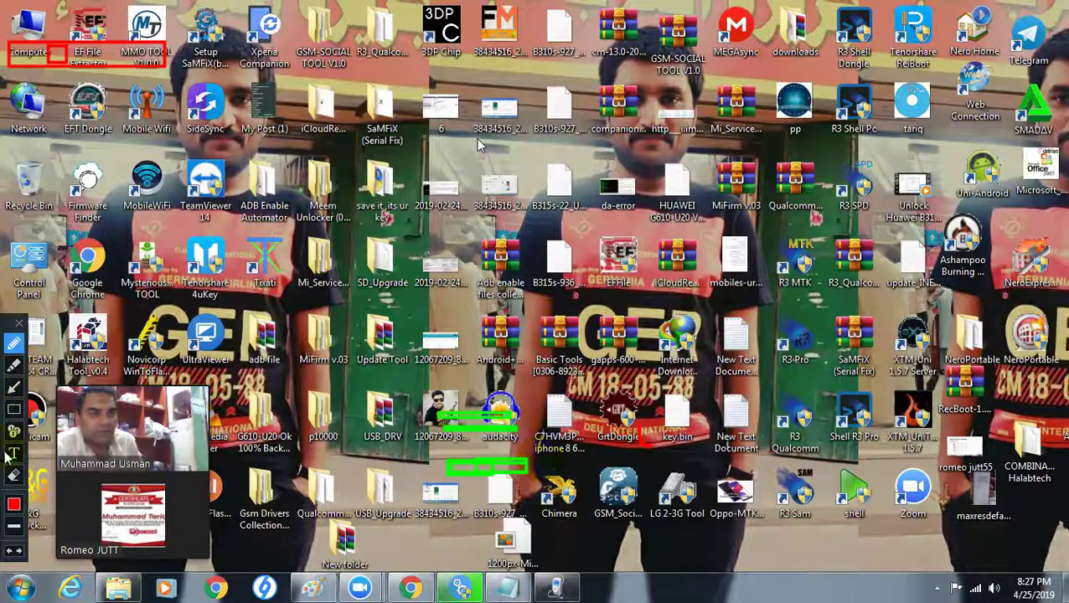
{"action": "left_click", "coordinate": [14, 475]}
{"action": "mouse_move", "coordinate": [411, 394]}
{"action": "left_mouse_down"}
{"action": "mouse_move", "coordinate": [494, 470]}
{"action": "mouse_move", "coordinate": [604, 495]}
{"action": "left_mouse_up"}
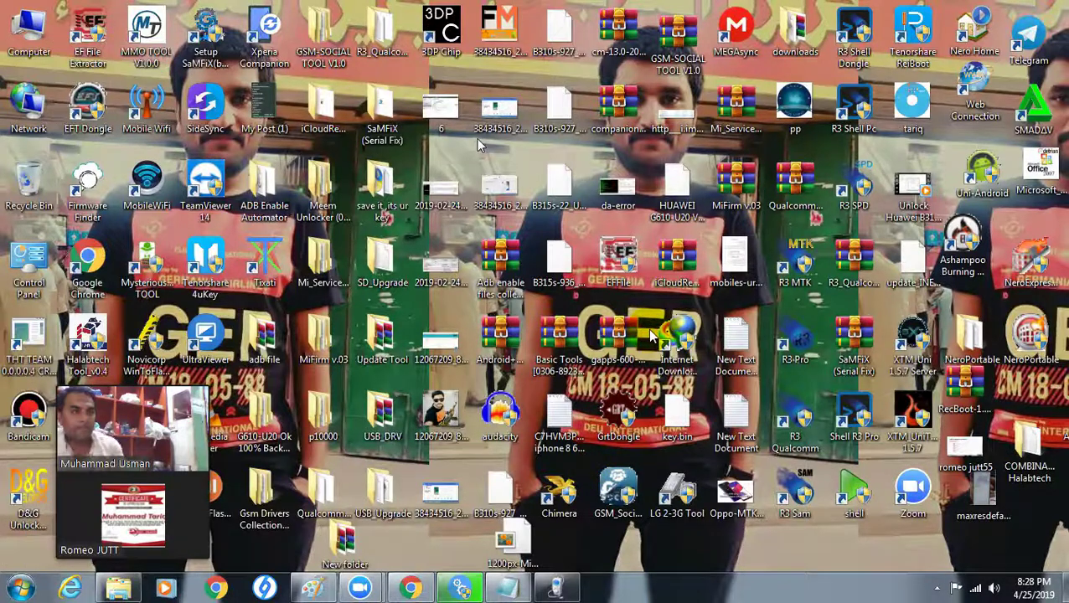
- Leave the full-screen meeting view, switch to Chrome and open web.whatsapp.com in a new tab
{"action": "double_click", "coordinate": [692, 98]}
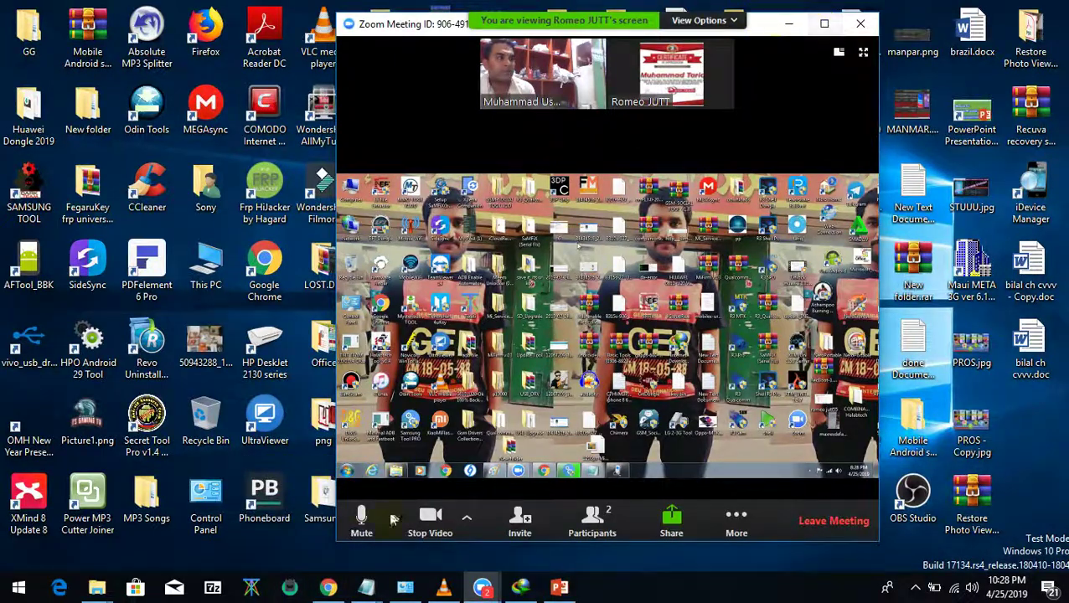
{"action": "key", "text": "alt+Tab"}
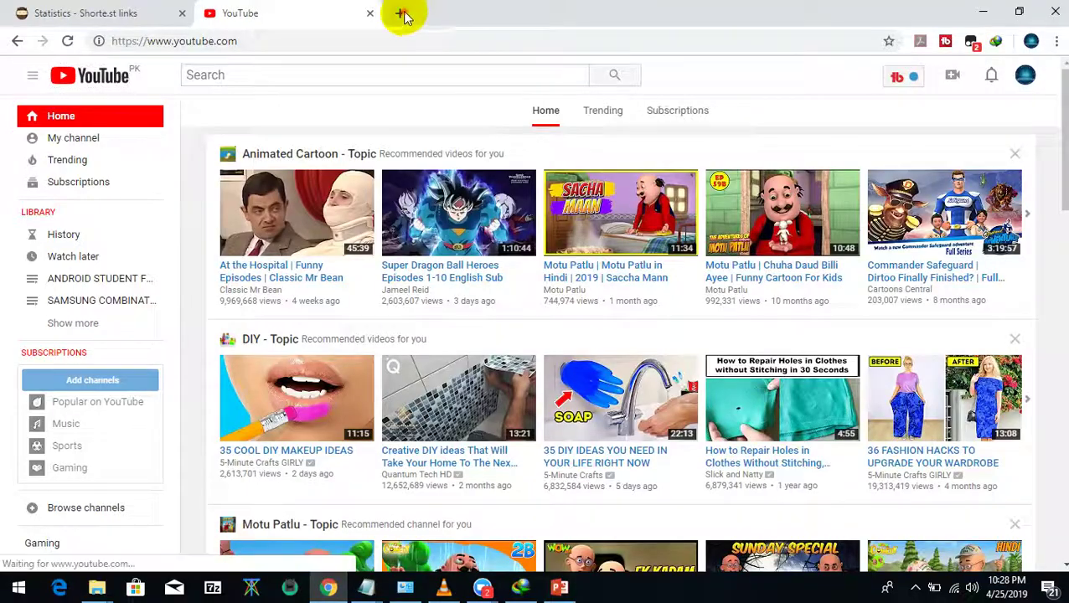
{"action": "left_click", "coordinate": [400, 12]}
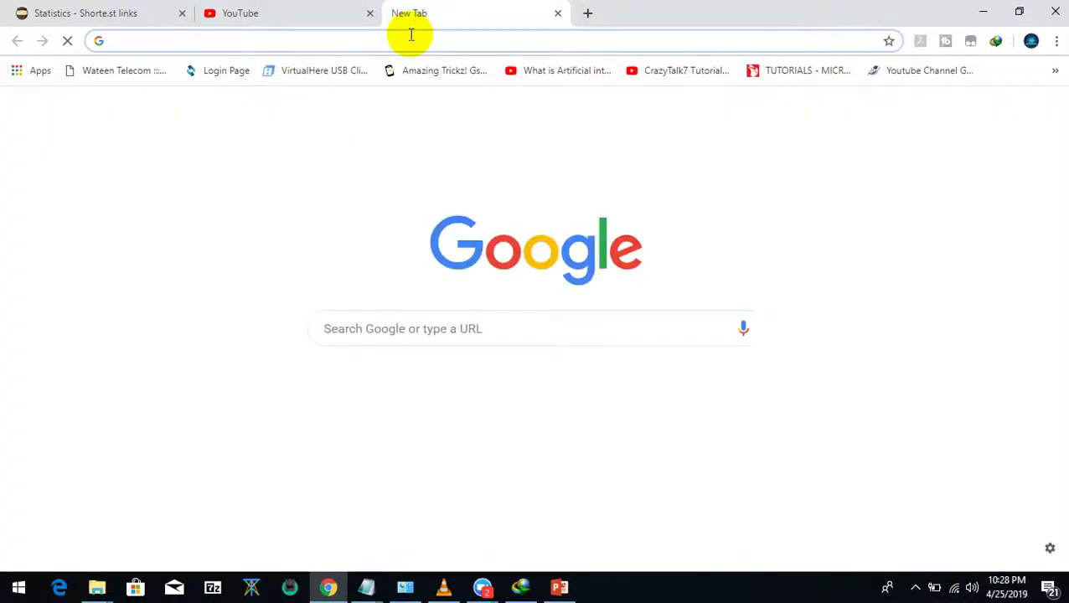
{"action": "type", "text": "WE"}
{"action": "key", "text": "Return"}
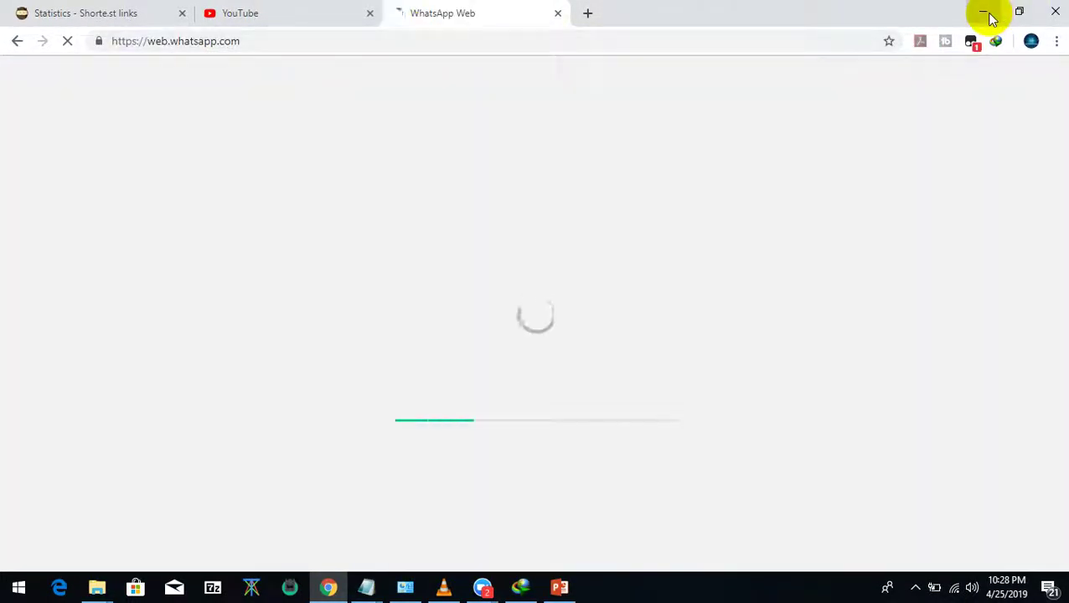
- Minimise the browser and move the Zoom meeting window to the right side of the desktop
{"action": "left_click", "coordinate": [984, 14]}
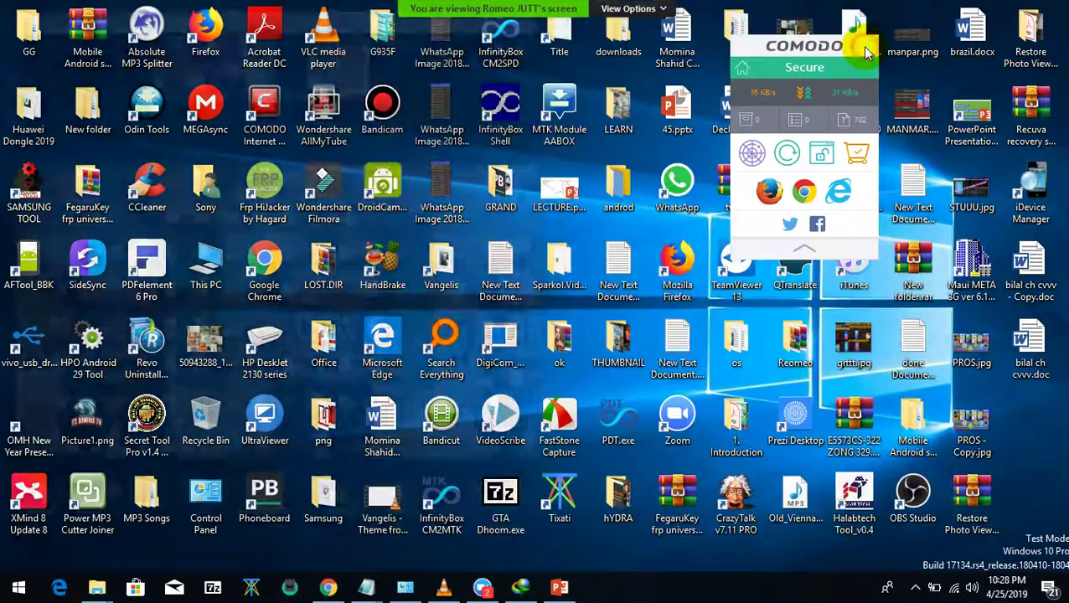
{"action": "double_click", "coordinate": [475, 137]}
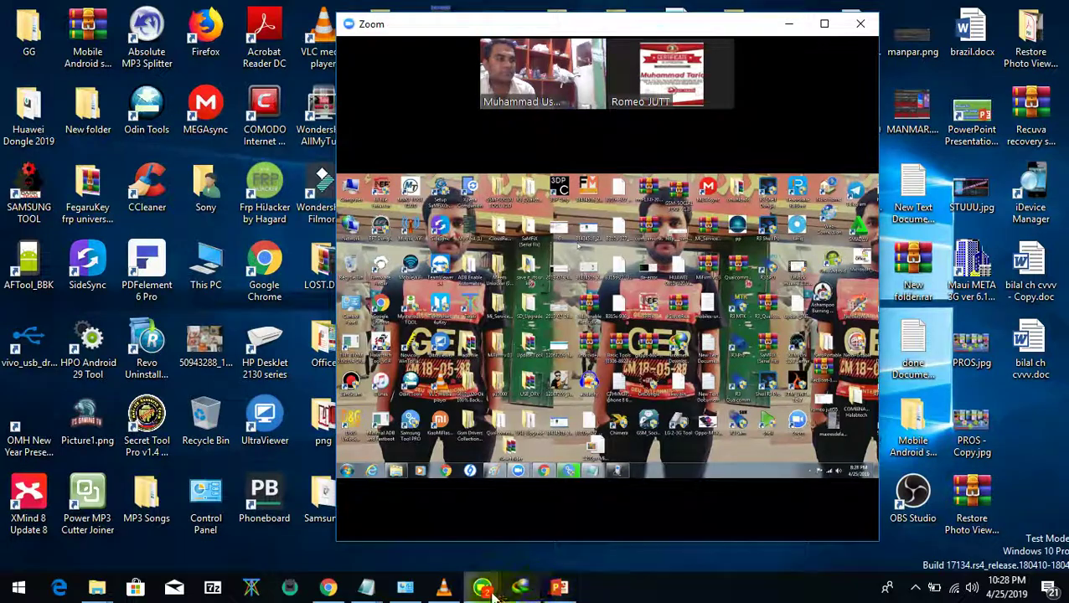
{"action": "mouse_move", "coordinate": [492, 593]}
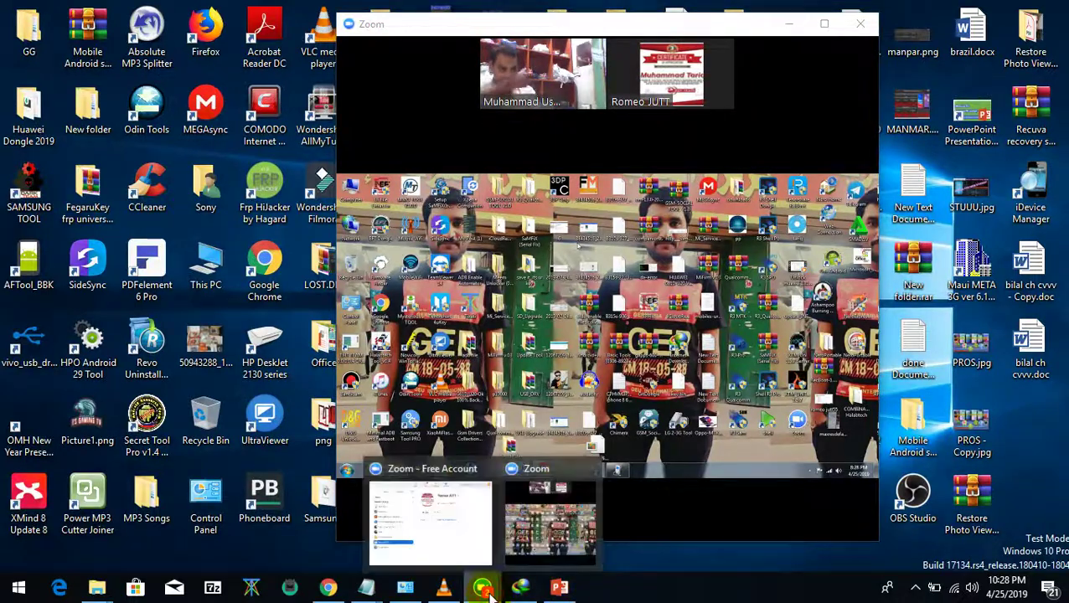
{"action": "left_click", "coordinate": [329, 588]}
{"action": "left_click", "coordinate": [333, 591]}
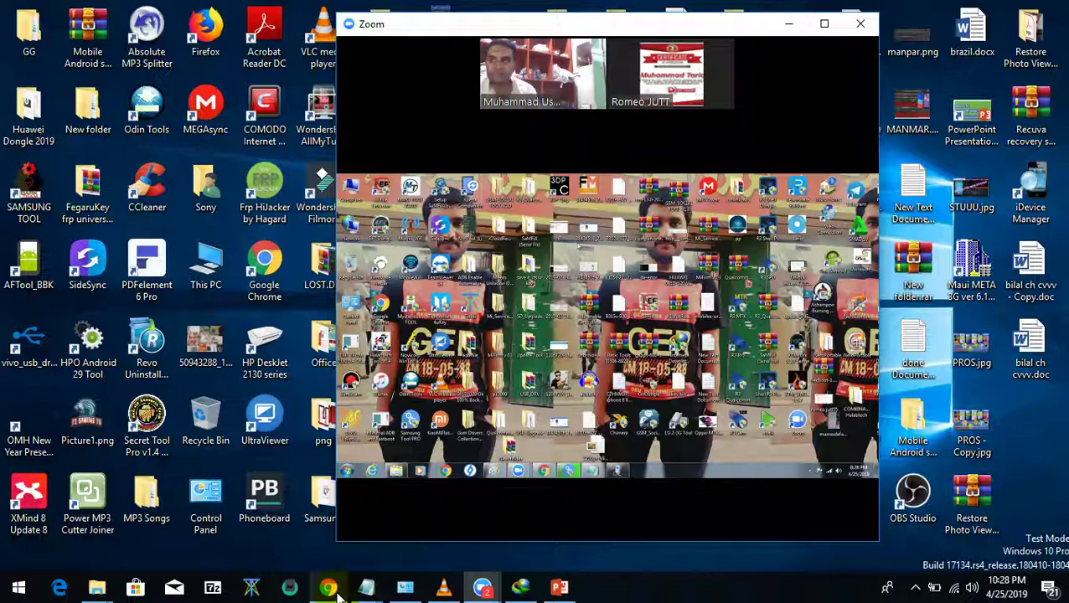
{"action": "mouse_move", "coordinate": [802, 96]}
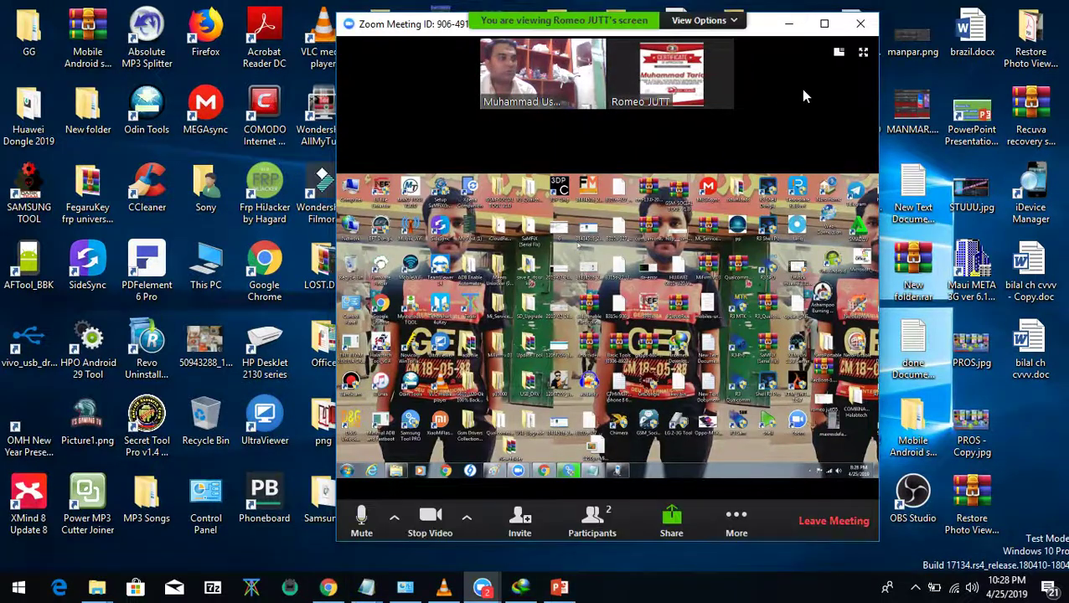
{"action": "left_click_drag", "start_coordinate": [450, 27], "coordinate": [643, 26]}
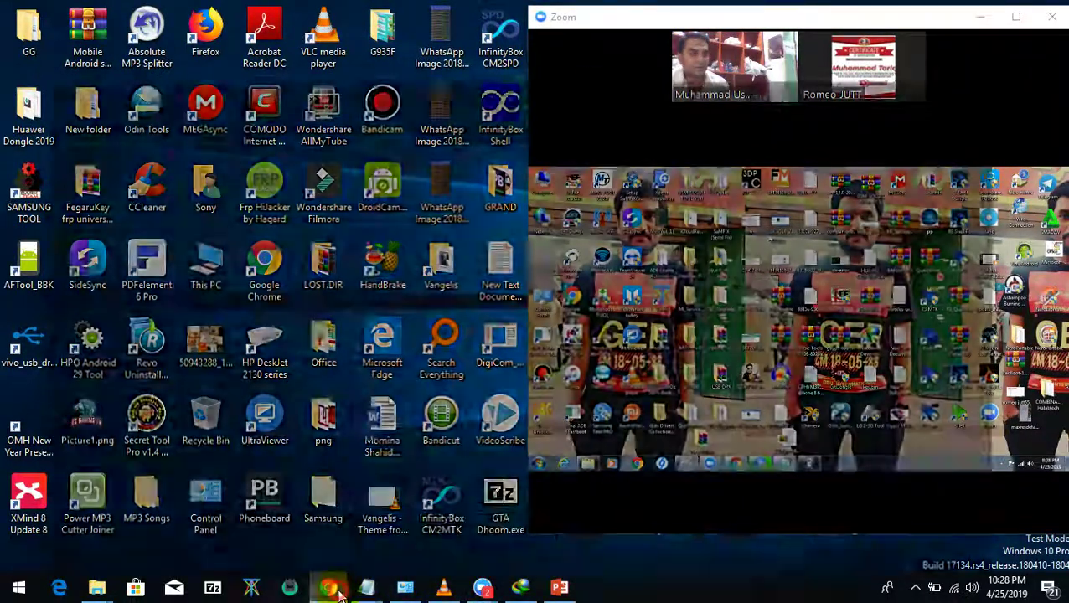
- Return to WhatsApp Web in Chrome, close the Shorte.st statistics tab and play the 10:27 PM video from the topmost chat
{"action": "left_click", "coordinate": [335, 590]}
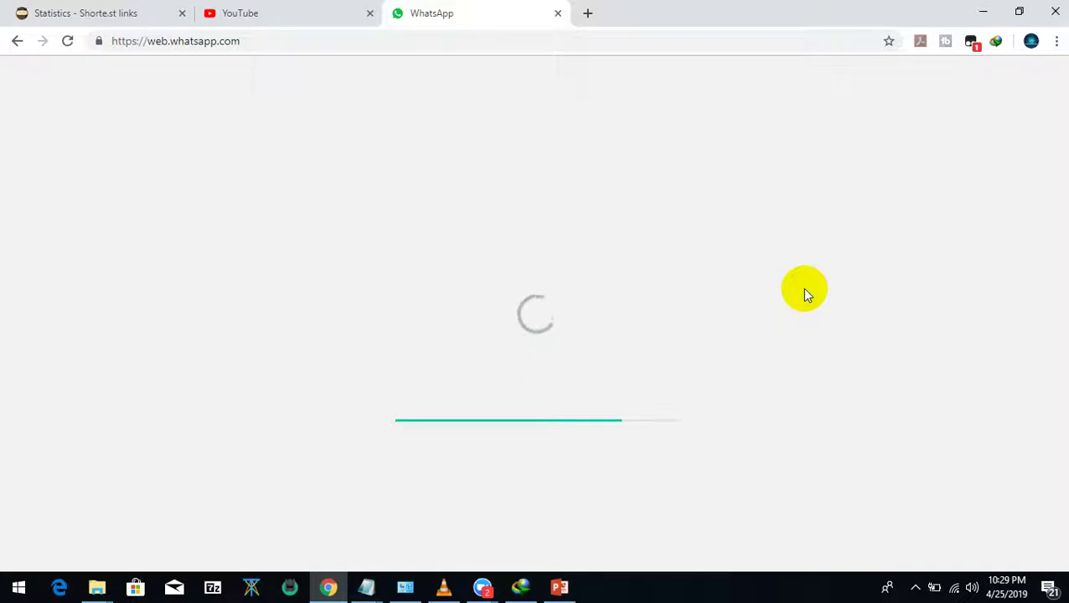
{"action": "left_click", "coordinate": [181, 12]}
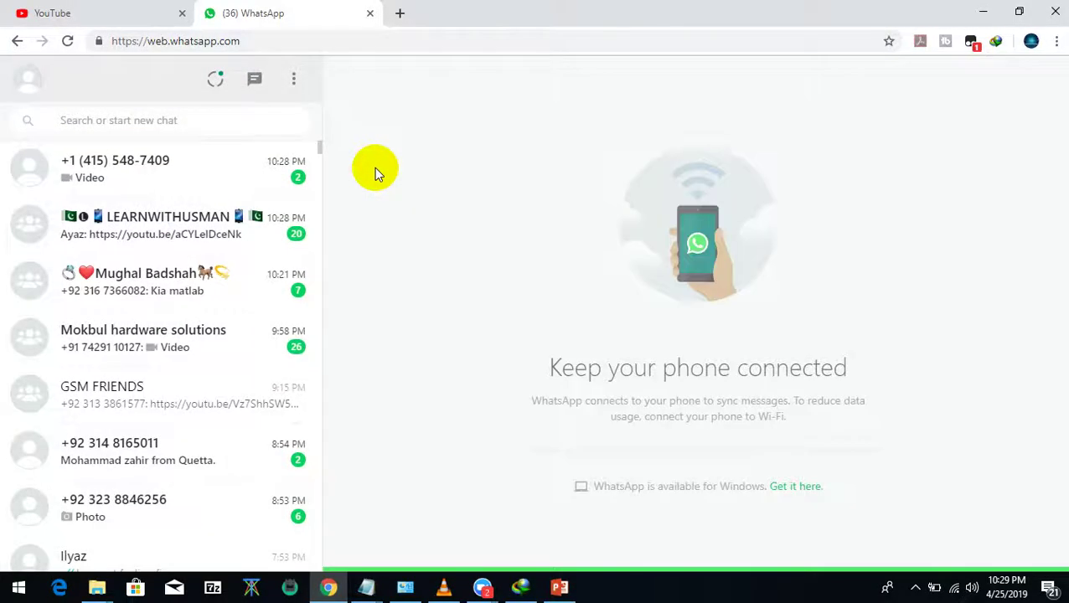
{"action": "left_click", "coordinate": [156, 178]}
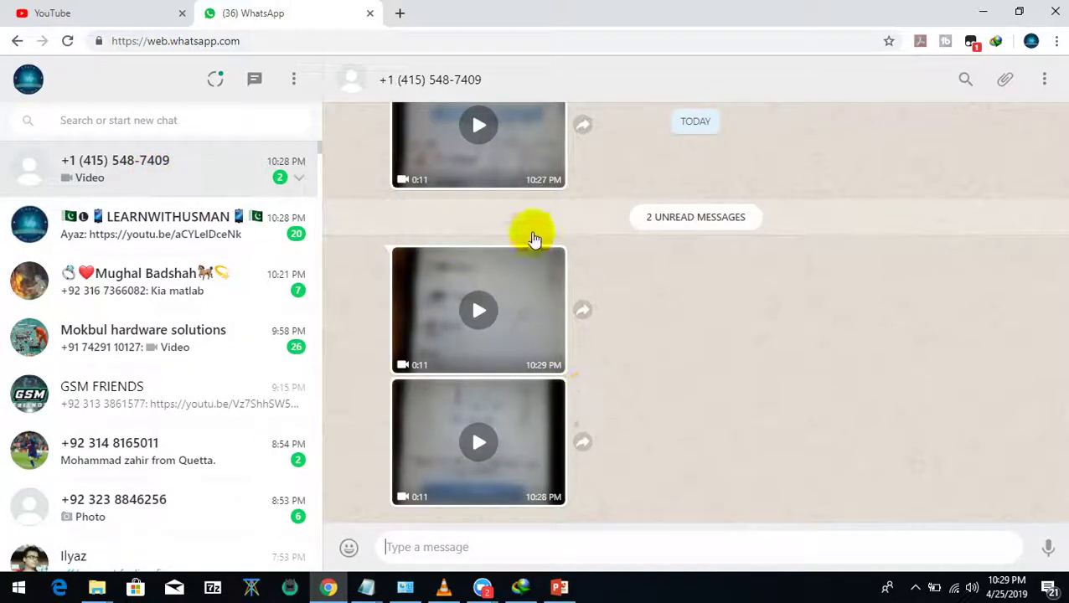
{"action": "left_click", "coordinate": [478, 128]}
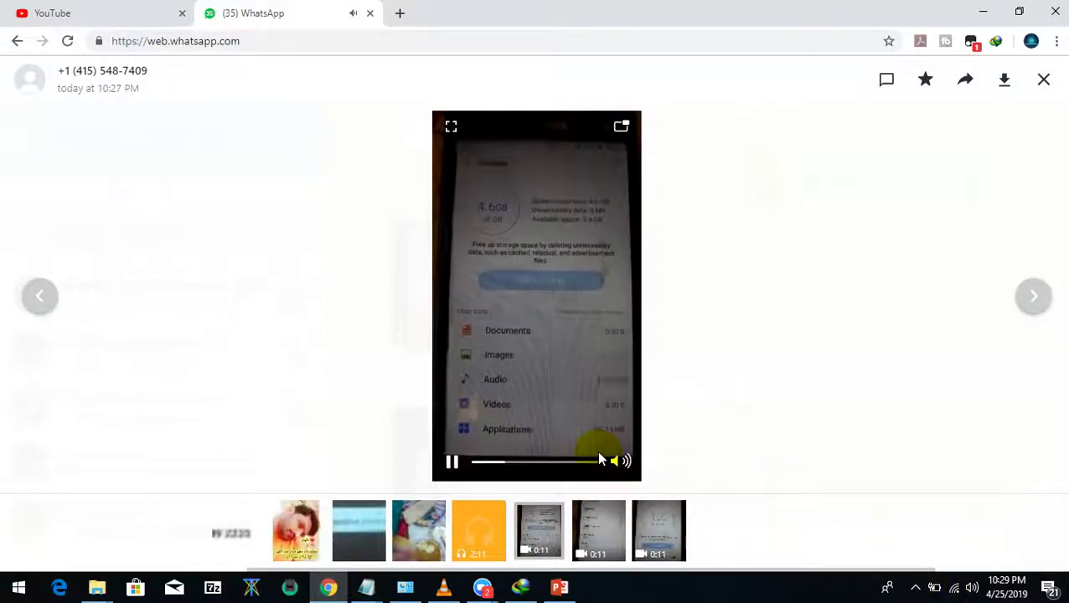
- Pause the video and lower the computer's speaker volume
{"action": "left_click", "coordinate": [452, 462]}
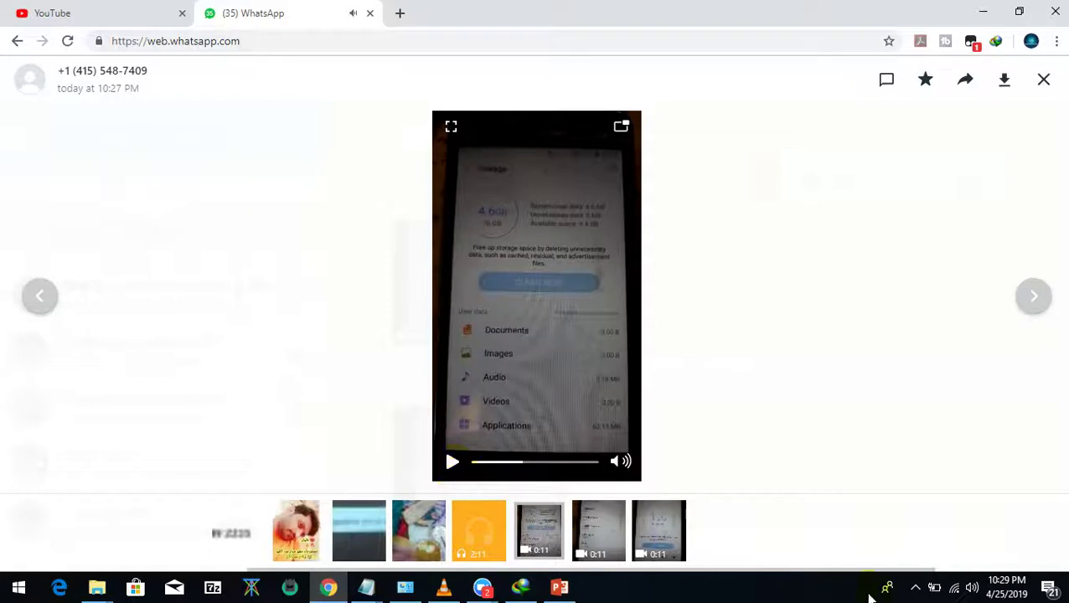
{"action": "left_click", "coordinate": [971, 588]}
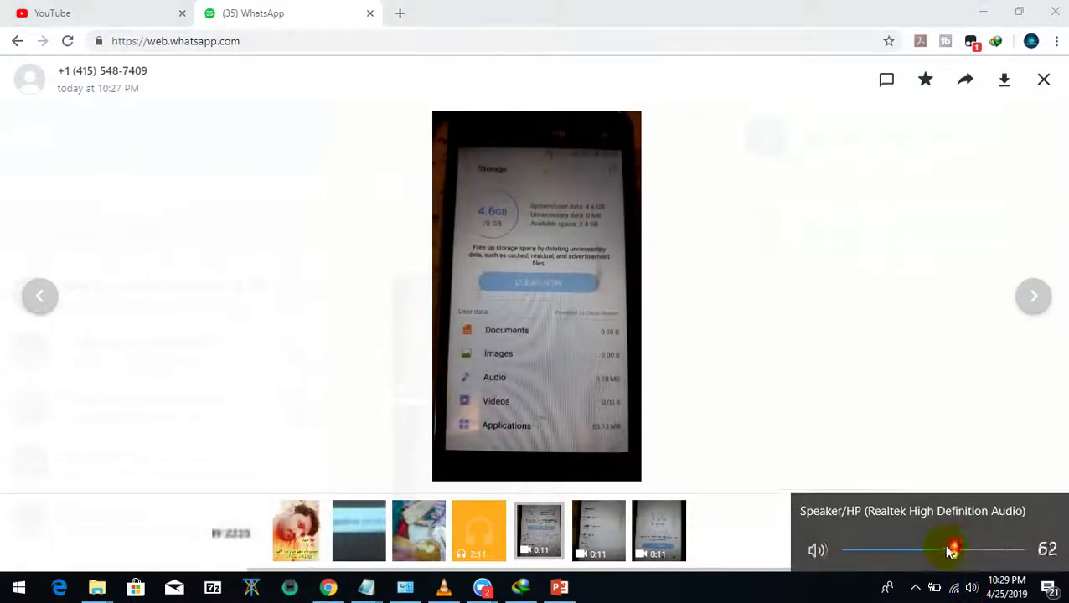
{"action": "left_click_drag", "start_coordinate": [951, 551], "coordinate": [934, 551]}
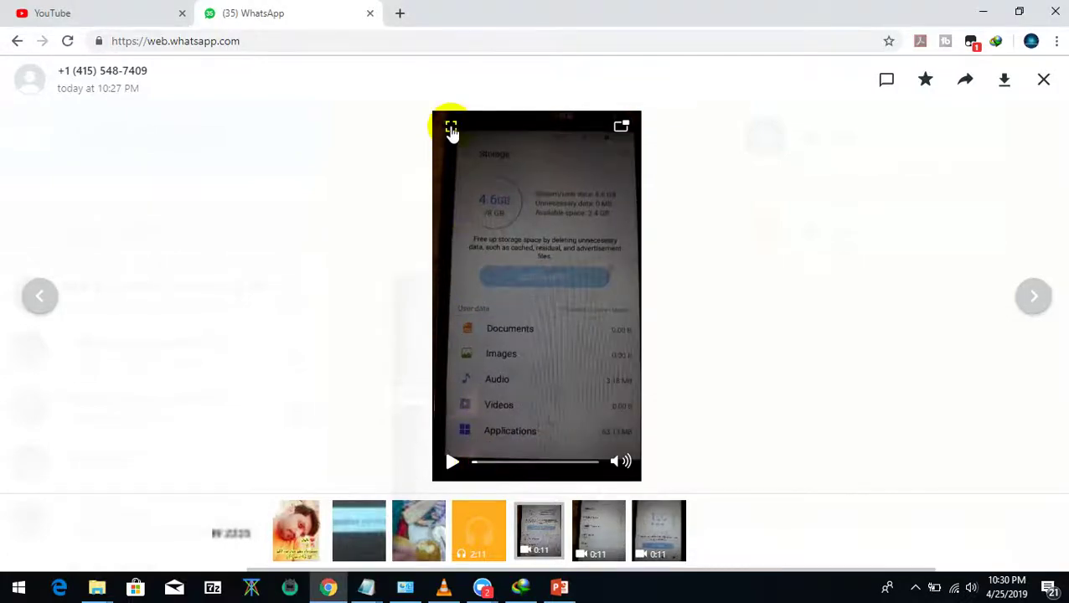
- Play the phone storage video in full screen, pause it near the end and leave full screen
{"action": "left_click", "coordinate": [450, 126]}
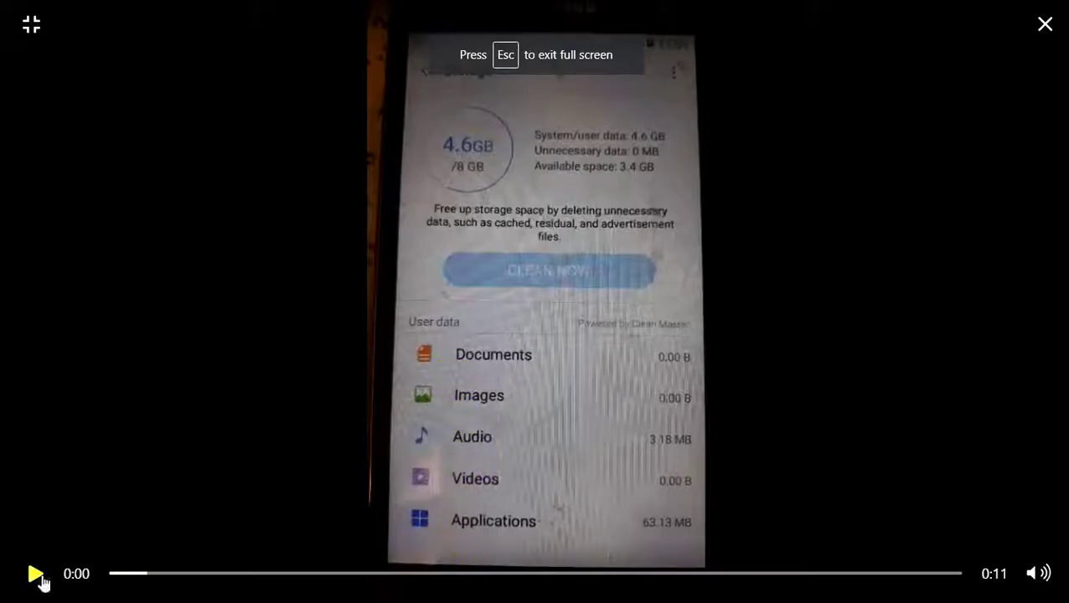
{"action": "left_click", "coordinate": [39, 576]}
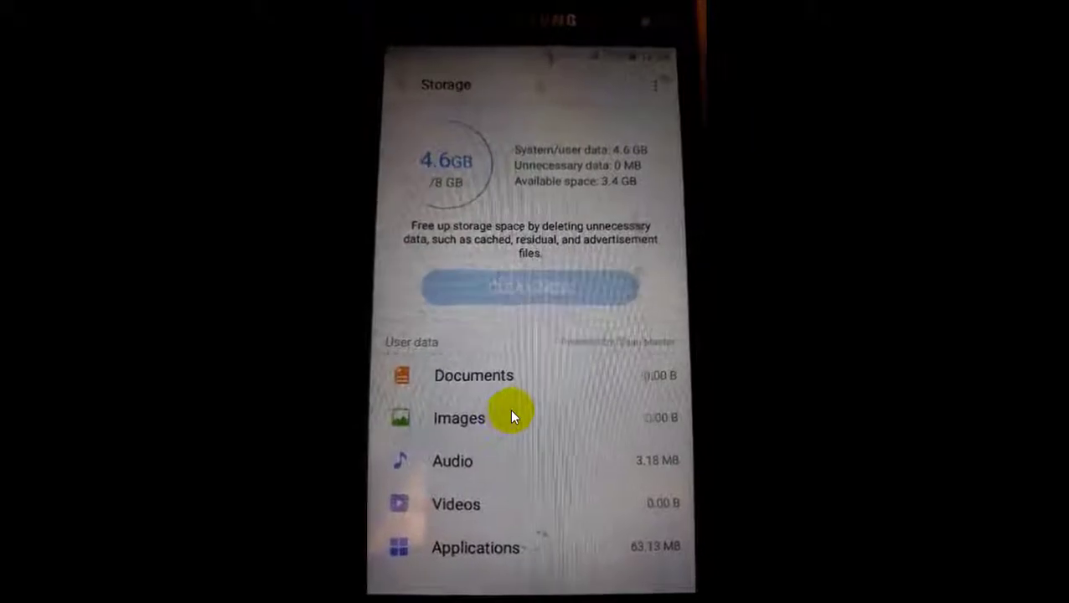
{"action": "mouse_move", "coordinate": [472, 410]}
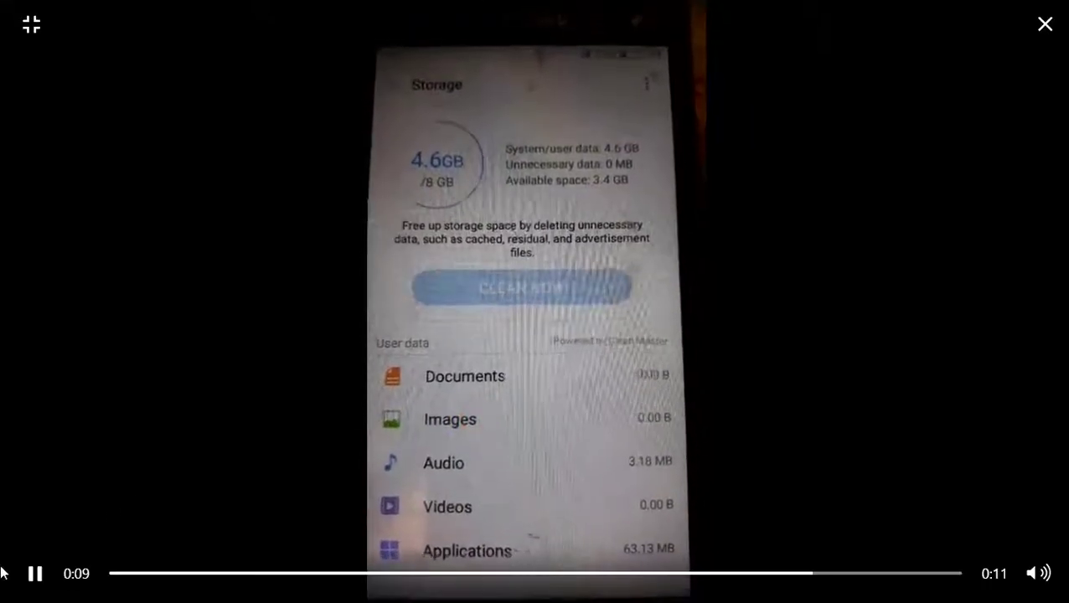
{"action": "left_click", "coordinate": [31, 573]}
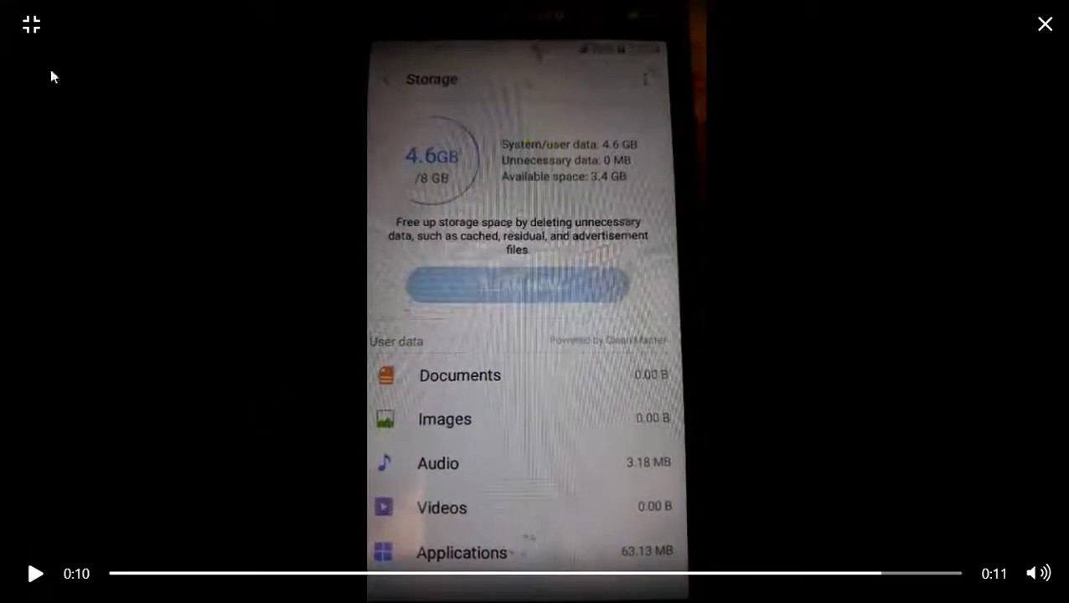
{"action": "left_click", "coordinate": [32, 27]}
- Switch to the Zoom meeting and share the whole screen with the participants
{"action": "mouse_move", "coordinate": [483, 587]}
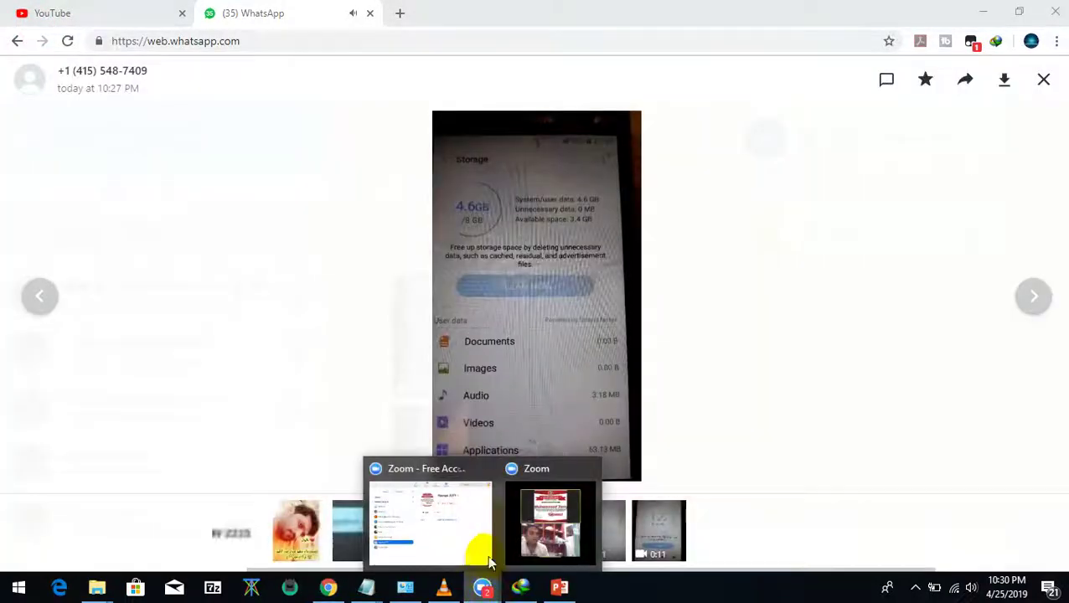
{"action": "left_click", "coordinate": [543, 543]}
{"action": "left_click", "coordinate": [867, 511]}
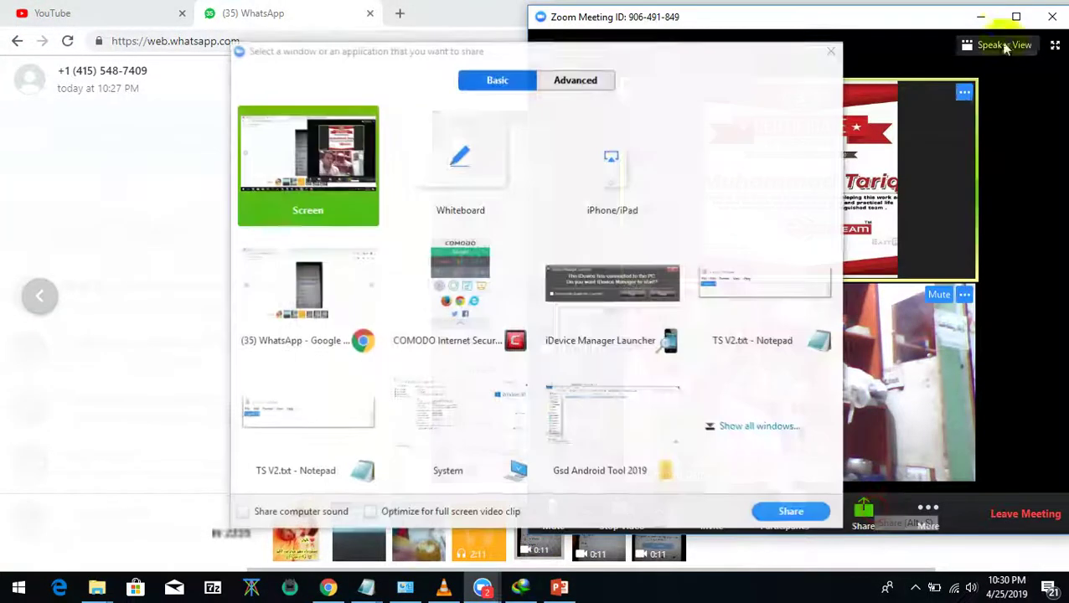
{"action": "left_click", "coordinate": [795, 511]}
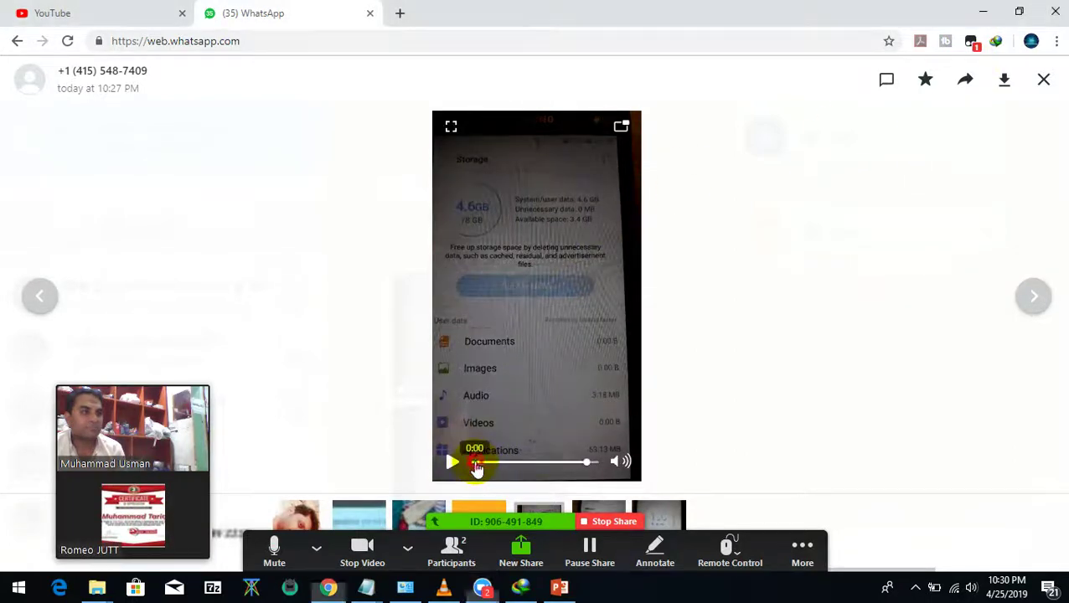
- Replay the 10:27 PM storage video from the start in full screen for the meeting and close it
{"action": "left_click", "coordinate": [473, 463]}
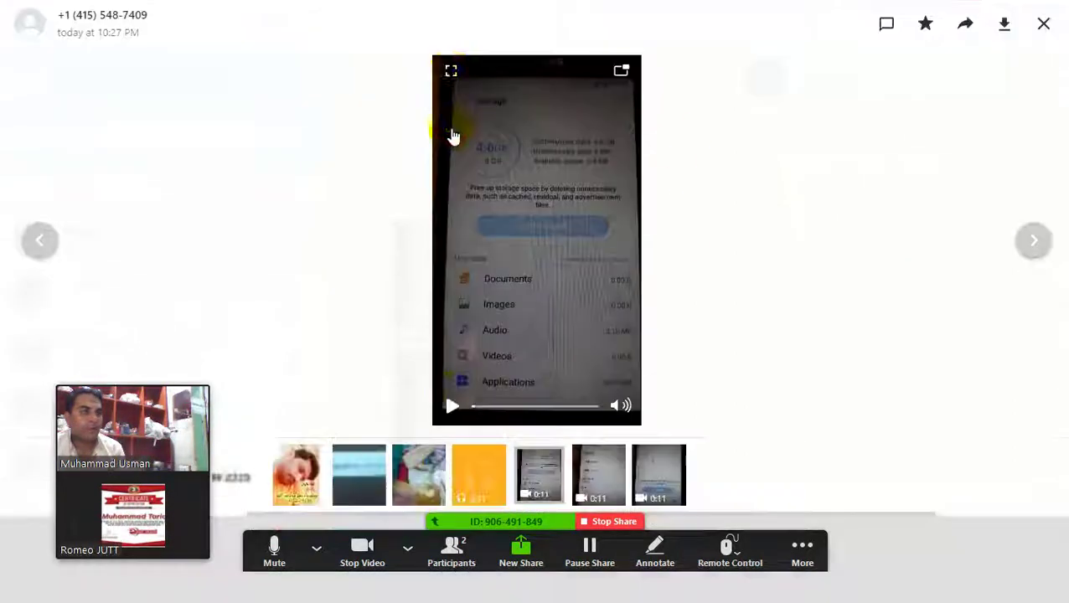
{"action": "left_click", "coordinate": [452, 129]}
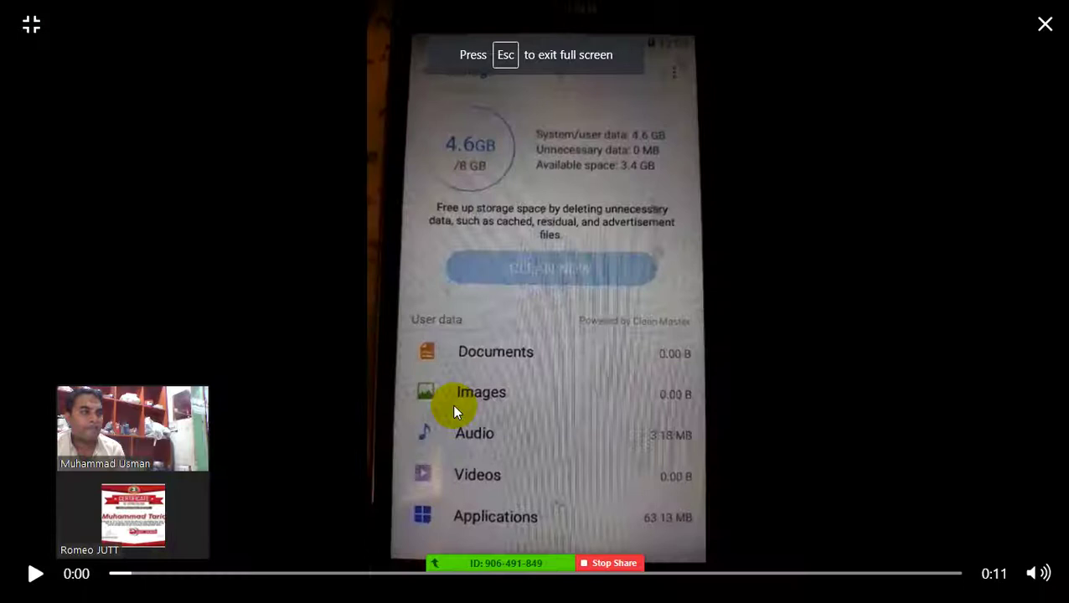
{"action": "left_click", "coordinate": [451, 402]}
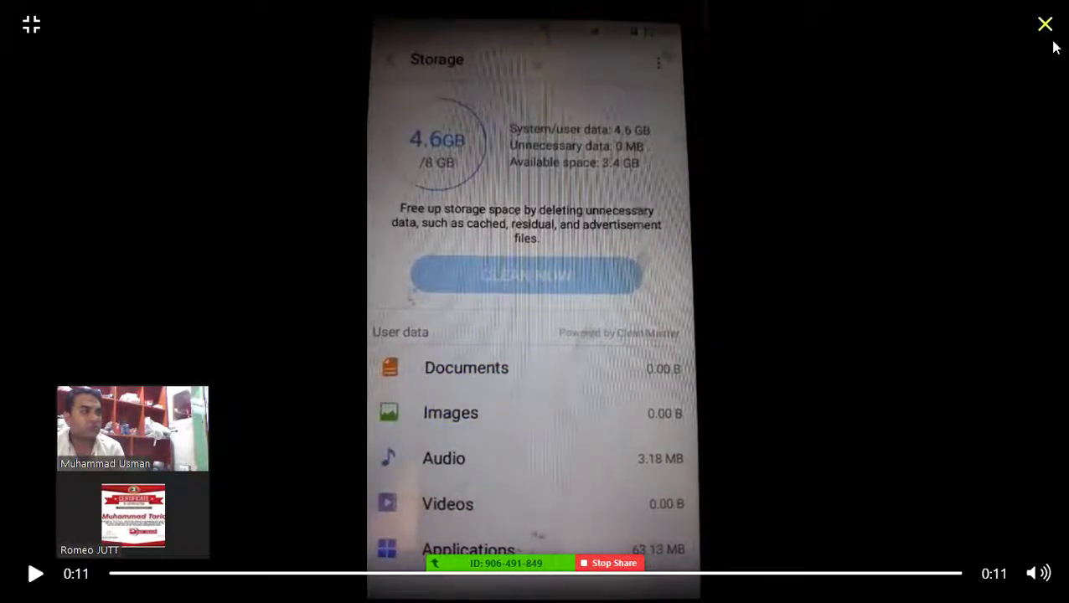
{"action": "key", "text": "Escape"}
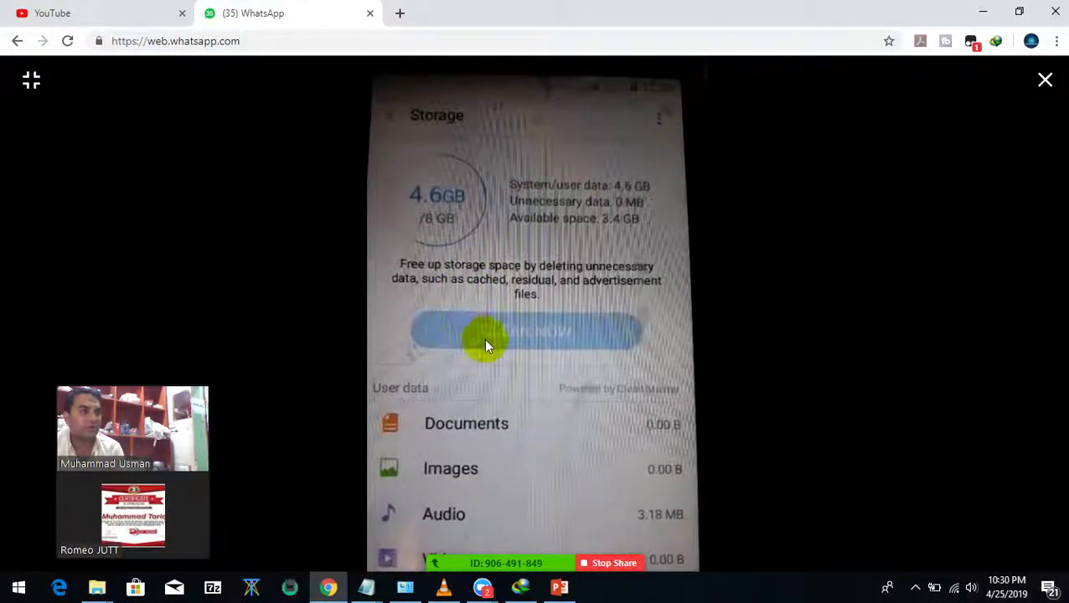
{"action": "key", "text": "Escape"}
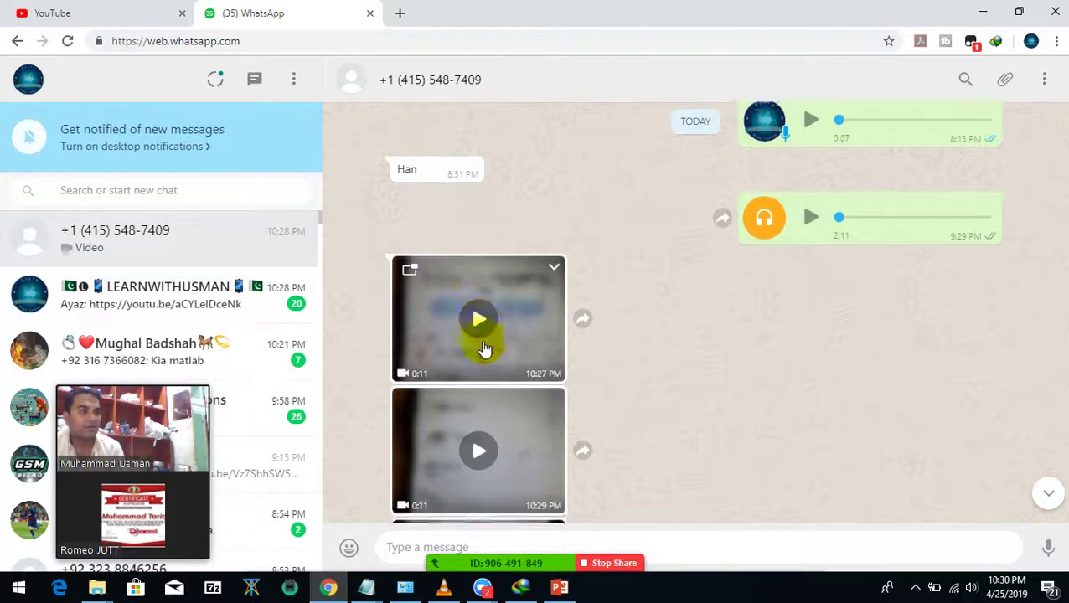
- Play the 10:29 PM video of the phone's internal storage details from the same chat
{"action": "scroll", "coordinate": [484, 350], "scroll_direction": "down", "scroll_amount": 2}
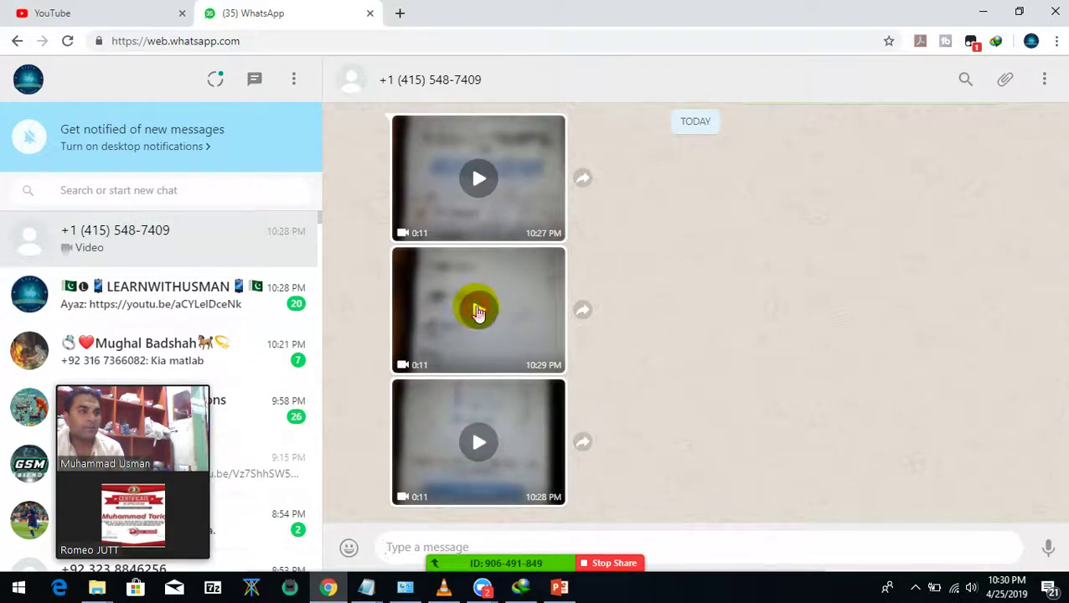
{"action": "left_click", "coordinate": [477, 312]}
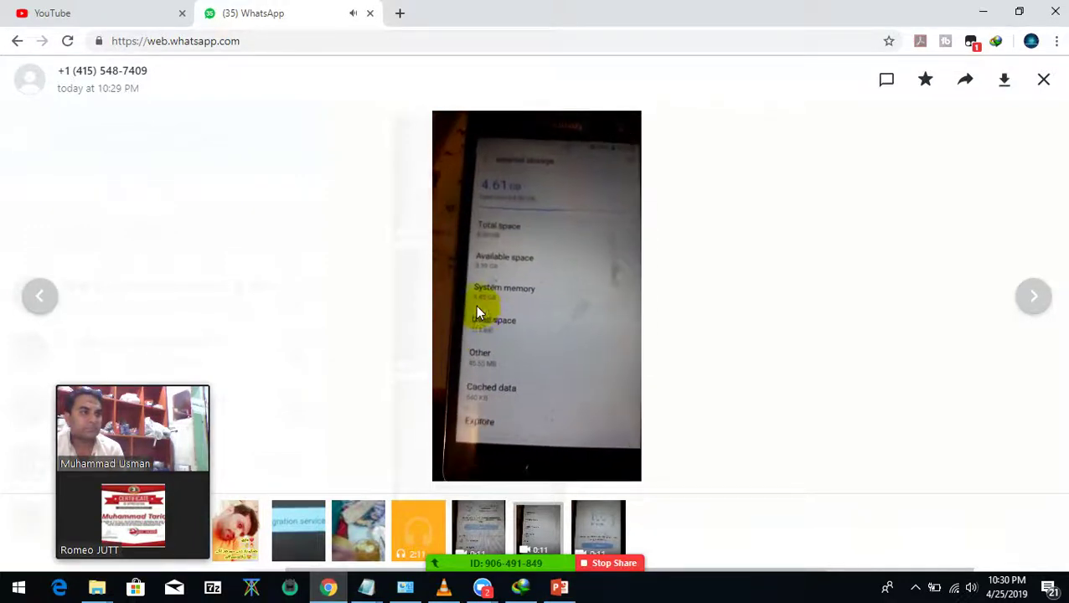
{"action": "mouse_move", "coordinate": [491, 332]}
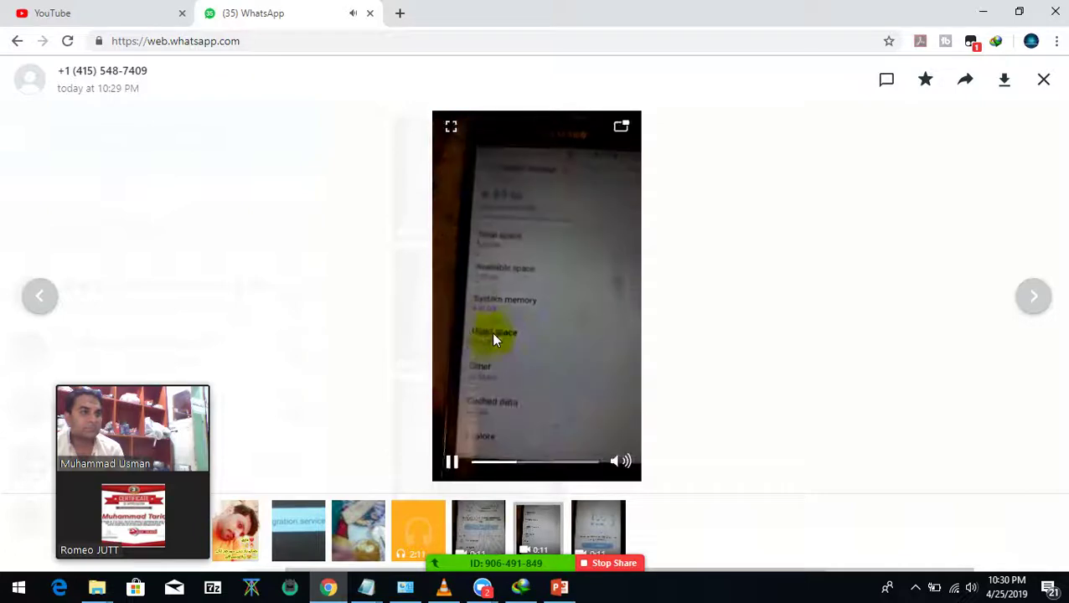
- Watch the 10:29 PM internal storage video in full screen to its end and return to the chat
{"action": "left_click", "coordinate": [450, 127]}
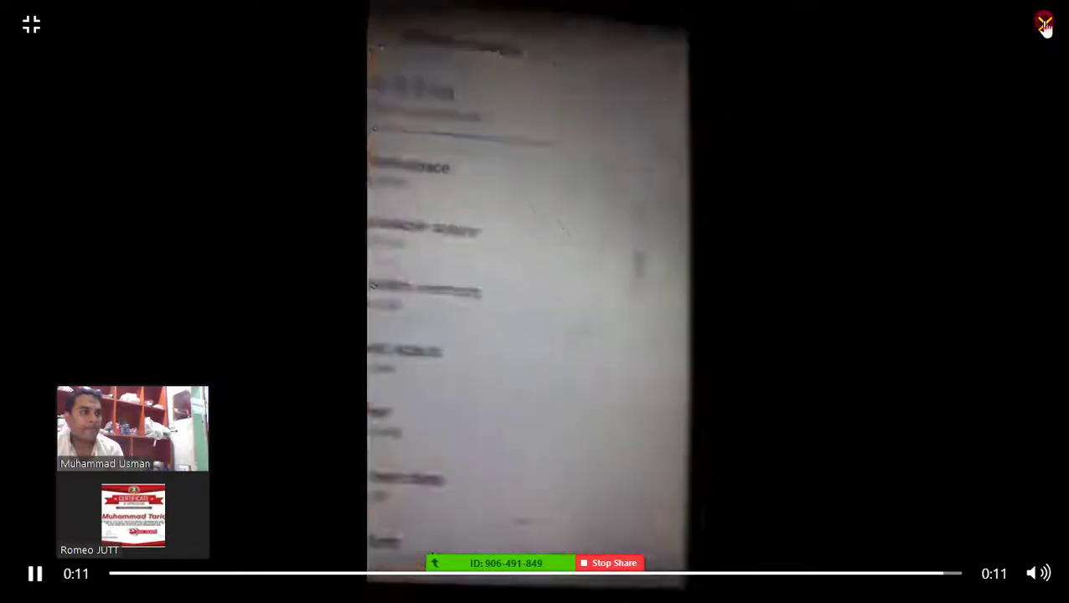
{"action": "left_click", "coordinate": [545, 308]}
{"action": "key", "text": "Escape"}
{"action": "key", "text": "Escape"}
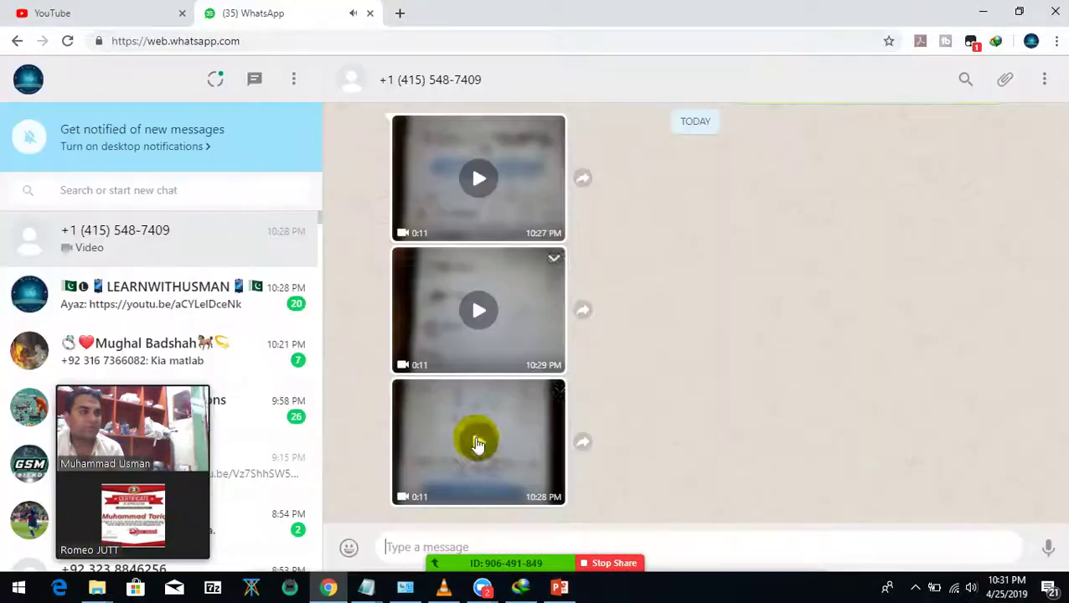
- Play the 10:28 PM video of the phone's Device maintenance screen in full screen, and close it to return to the chat
{"action": "left_click", "coordinate": [496, 447]}
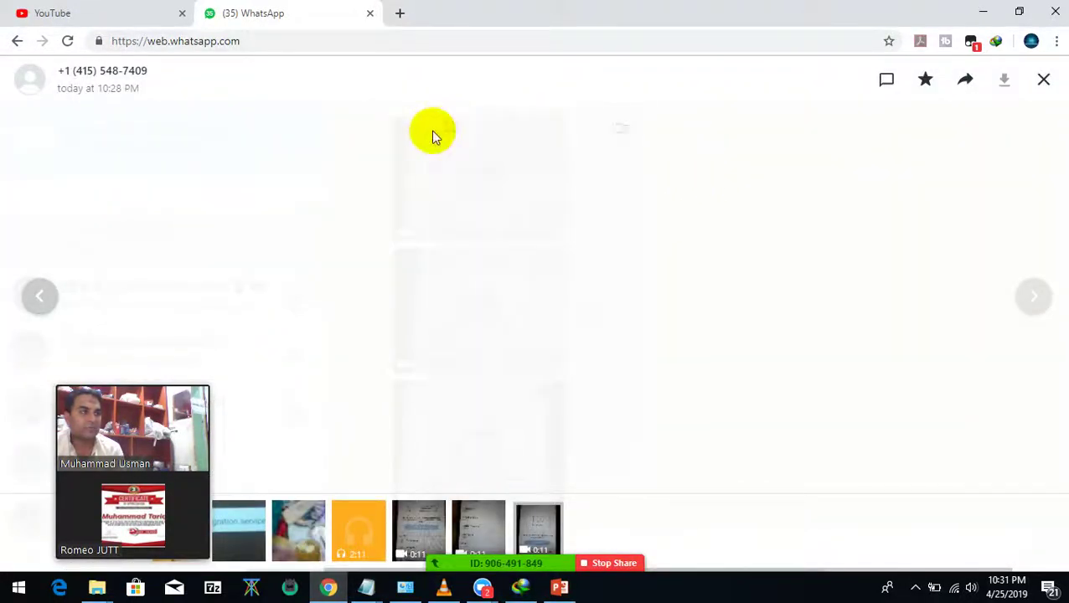
{"action": "left_click", "coordinate": [450, 126]}
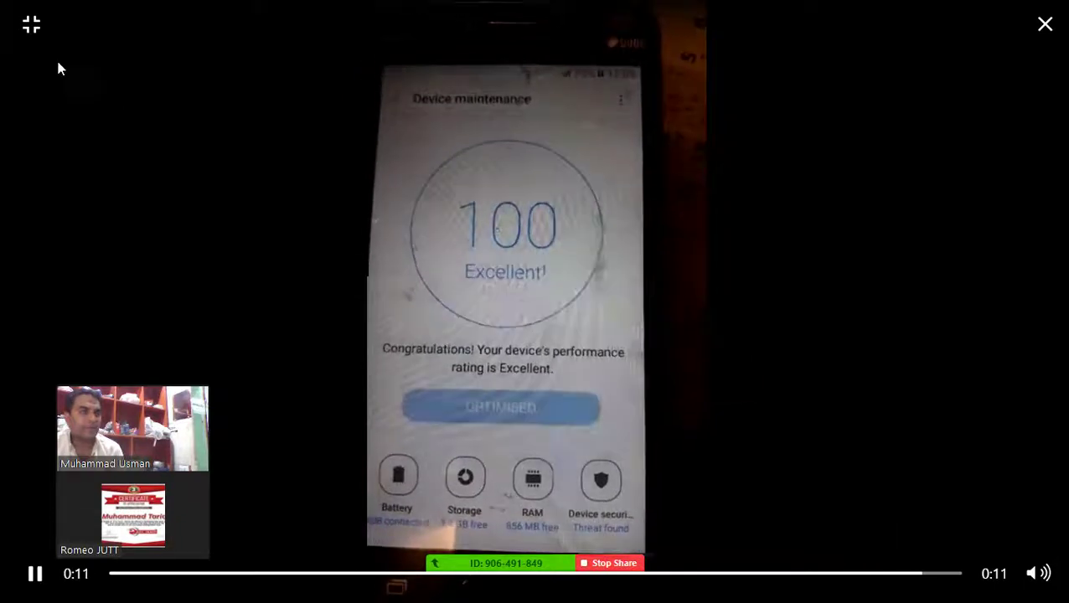
{"action": "key", "text": "Escape"}
{"action": "left_click", "coordinate": [786, 170]}
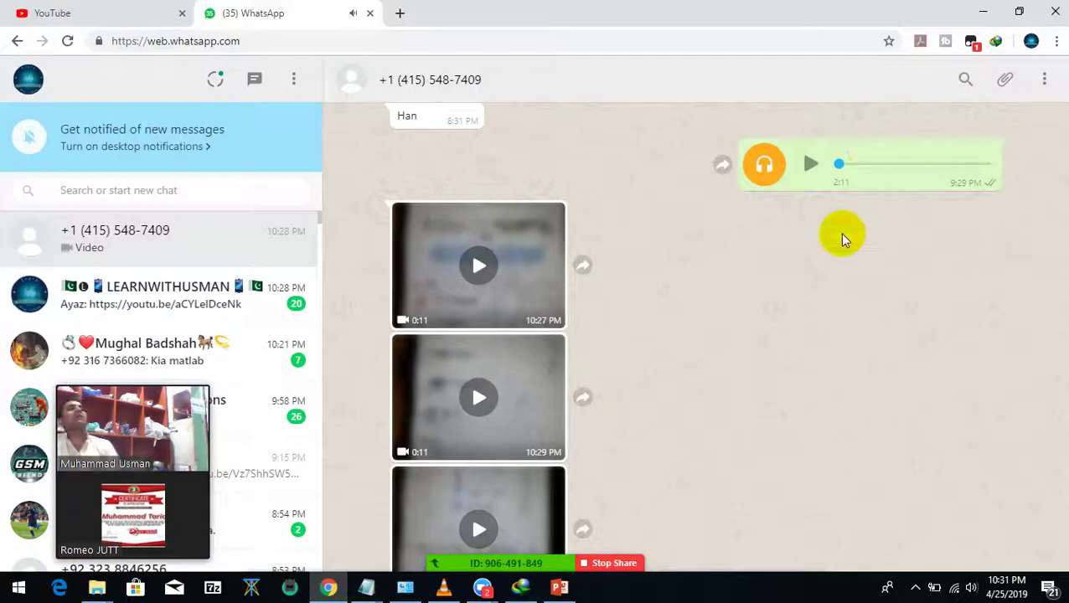
- Minimize the browser to show the desktop and set the system speaker volume to 80
{"action": "left_click", "coordinate": [985, 10]}
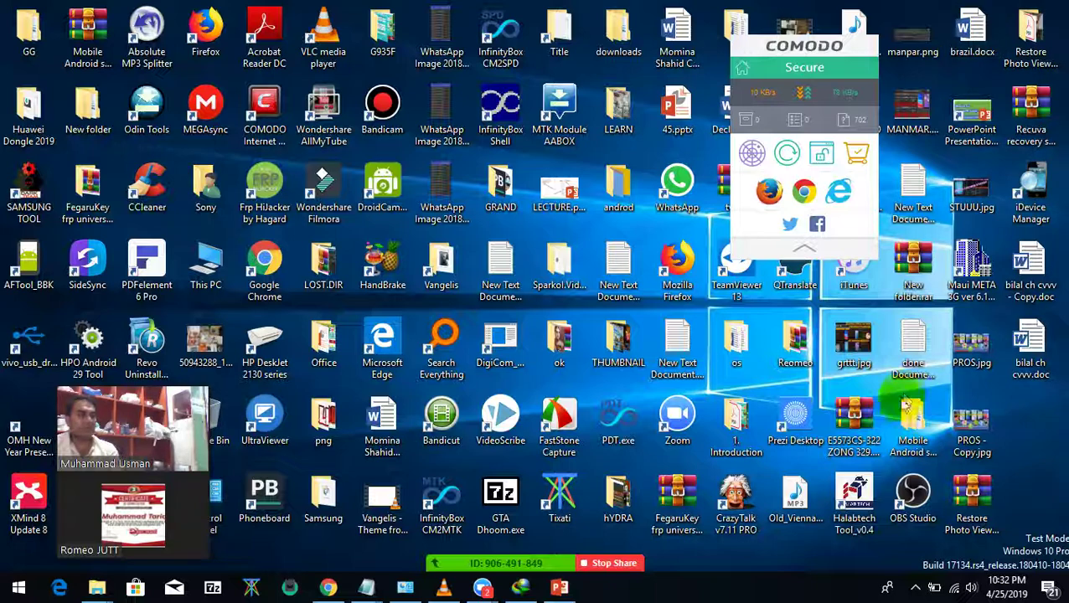
{"action": "left_click", "coordinate": [971, 588]}
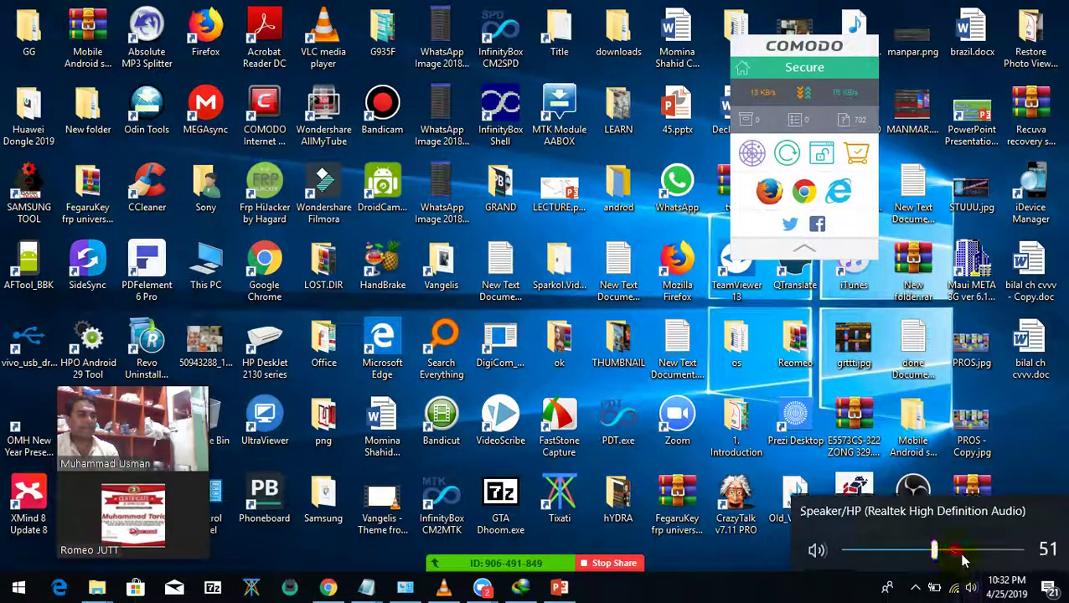
{"action": "left_click_drag", "start_coordinate": [972, 551], "coordinate": [989, 570]}
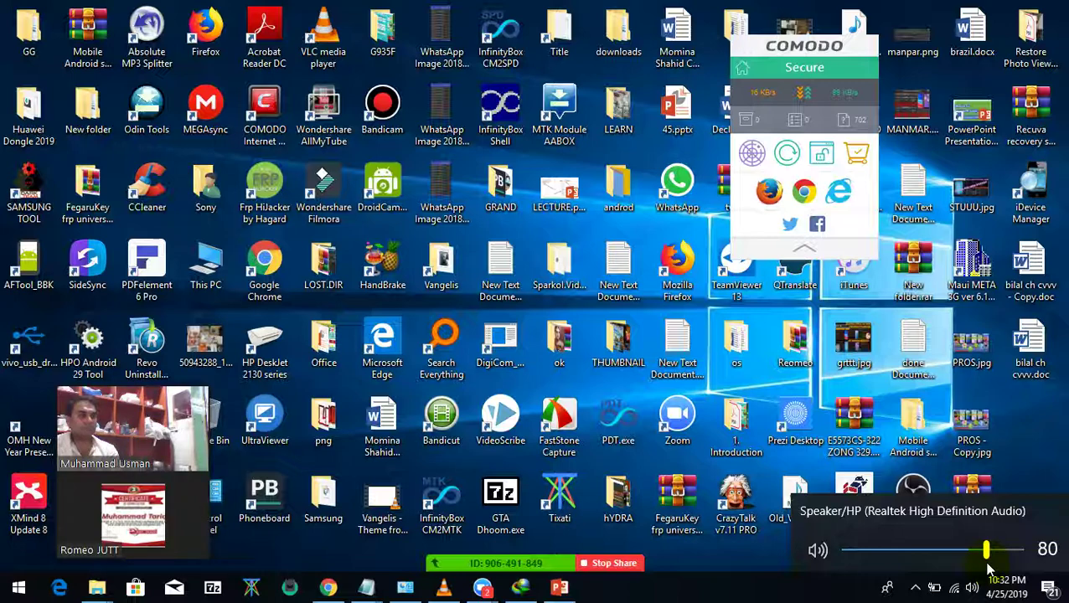
{"action": "left_click", "coordinate": [1030, 402]}
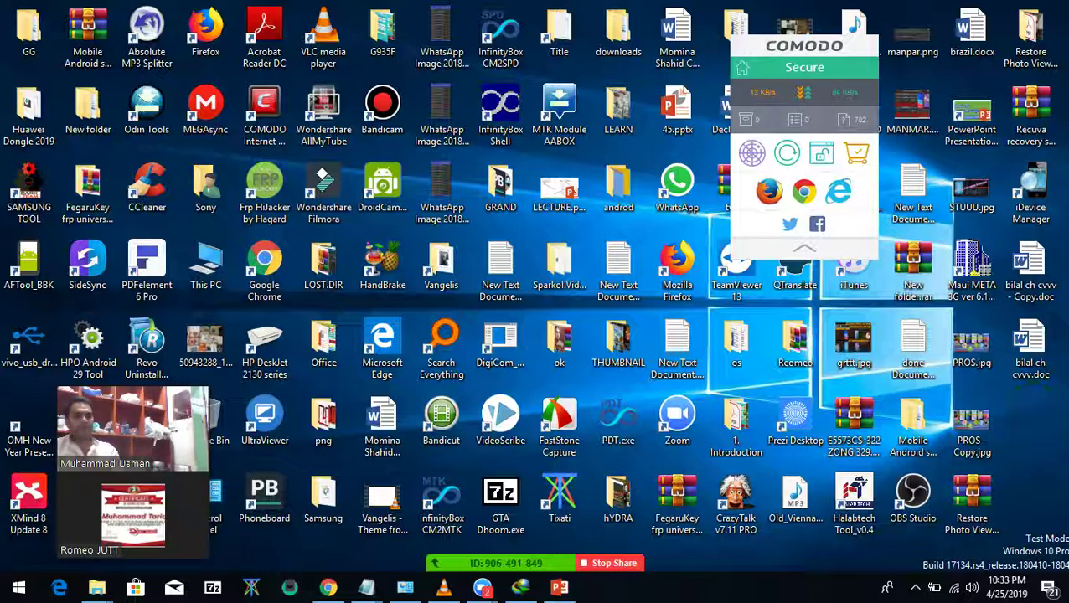
- Stop sharing the screen in the Zoom meeting and show the participants' video gallery in full screen
{"action": "left_click", "coordinate": [610, 563]}
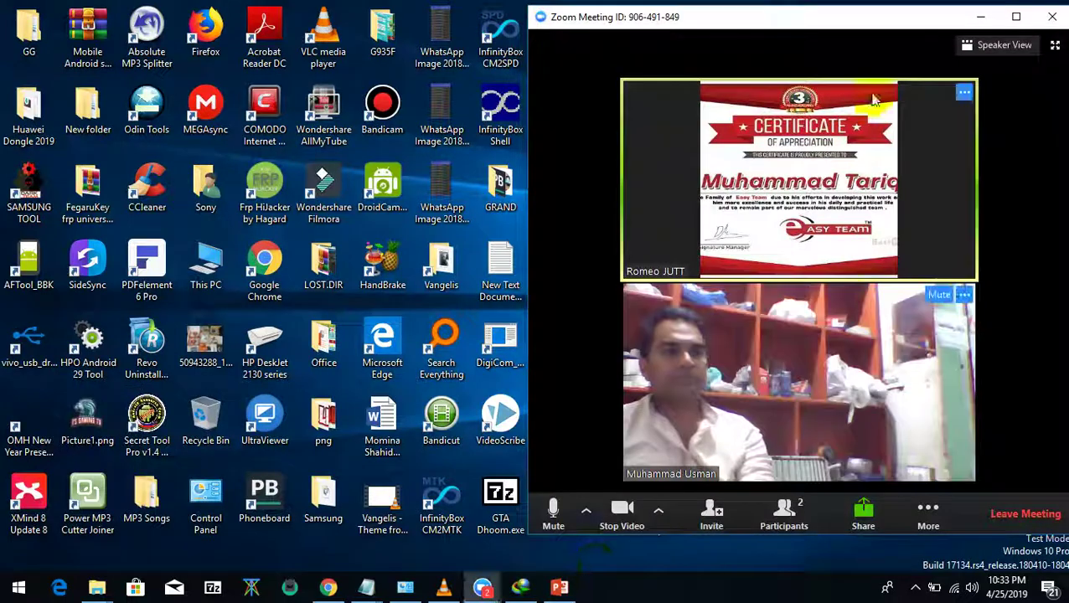
{"action": "left_click", "coordinate": [1055, 45]}
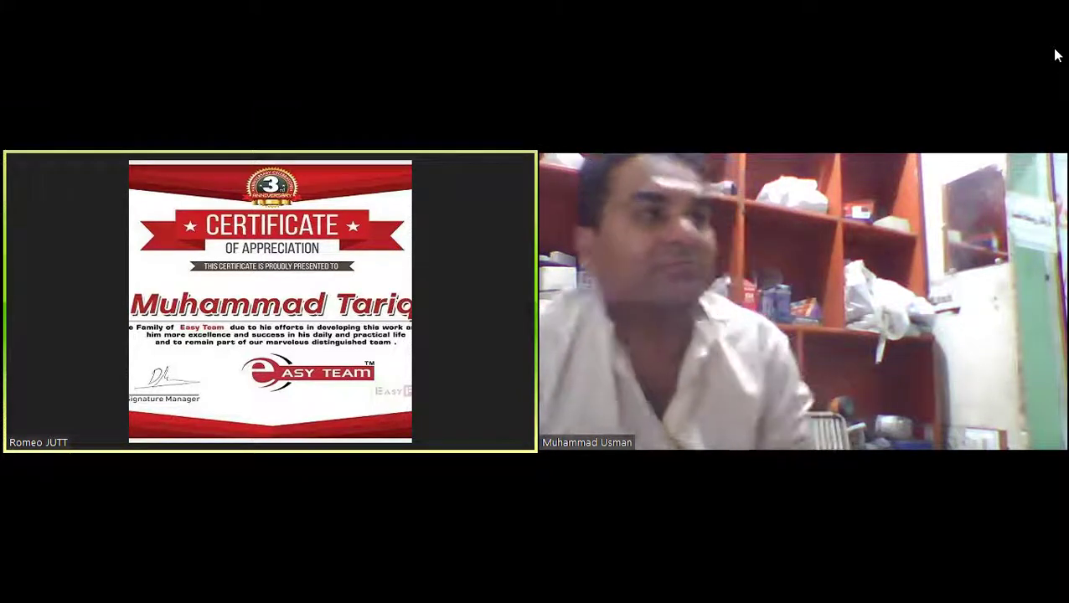
{"action": "mouse_move", "coordinate": [530, 4]}
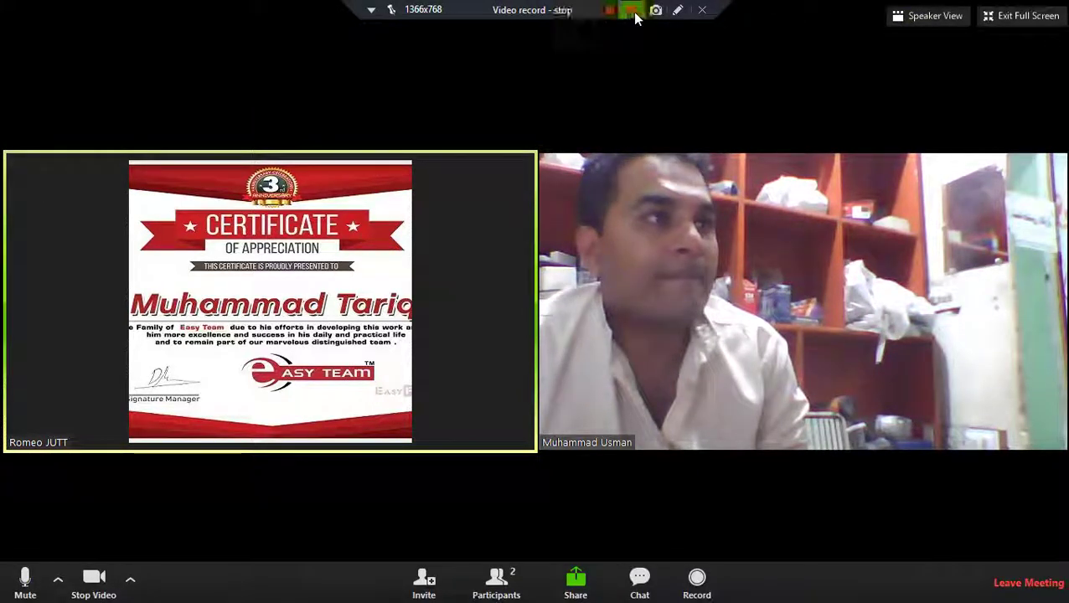